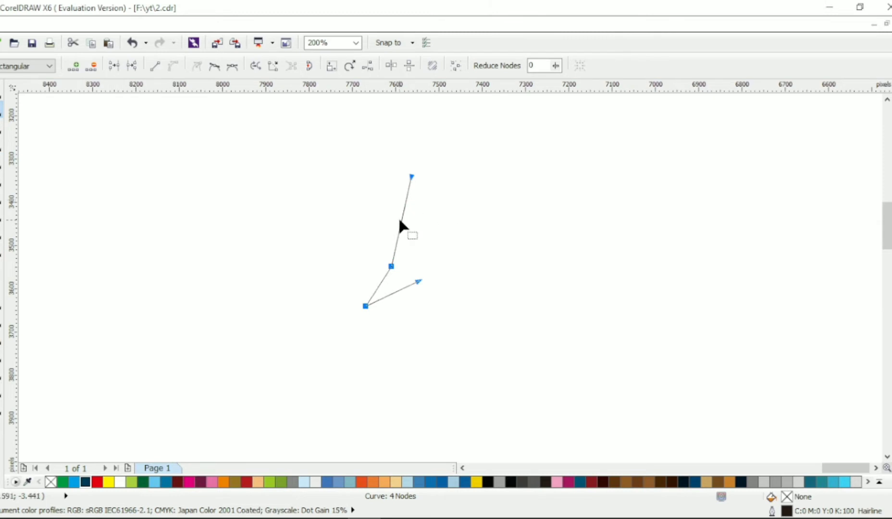
# - Bend the half-rocket's straight segments into curves for the body, fin and tail, and adjust the end nodes
pyautogui.moveTo(404, 219); pyautogui.dragTo(385, 226)
pyautogui.moveTo(380, 284)
pyautogui.mouseDown()
pyautogui.moveTo(363, 290)
pyautogui.moveTo(417, 285)
pyautogui.moveTo(394, 283)
pyautogui.mouseUp()
pyautogui.moveTo(412, 175); pyautogui.dragTo(416, 173)
pyautogui.moveTo(364, 307); pyautogui.dragTo(372, 313)
pyautogui.moveTo(416, 285); pyautogui.dragTo(373, 315)
pyautogui.click(371, 314)
pyautogui.press('space')
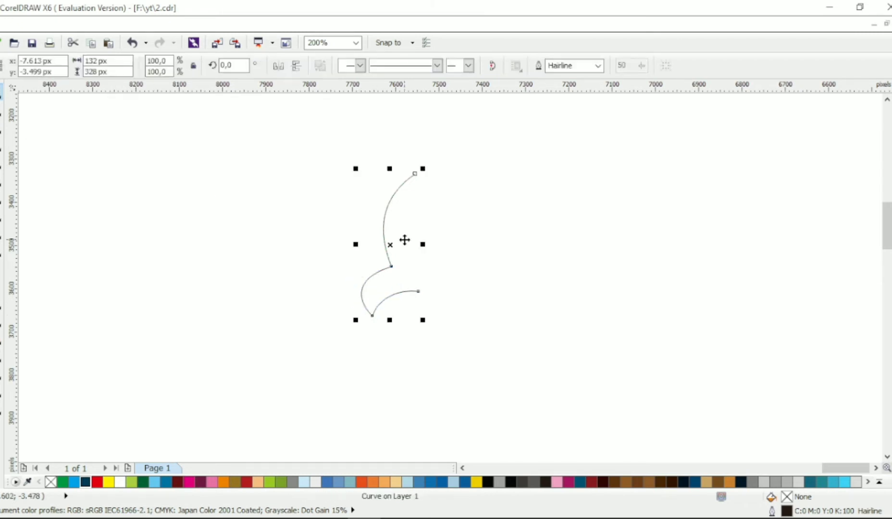
# - Place a horizontally mirrored copy of the half-rocket curve against the original and combine both halves into one curve
pyautogui.moveTo(393, 212); pyautogui.dragTo(439, 222)
pyautogui.click(278, 65)
pyautogui.keyDown('shift'); pyautogui.click(398, 215); pyautogui.keyUp('shift')
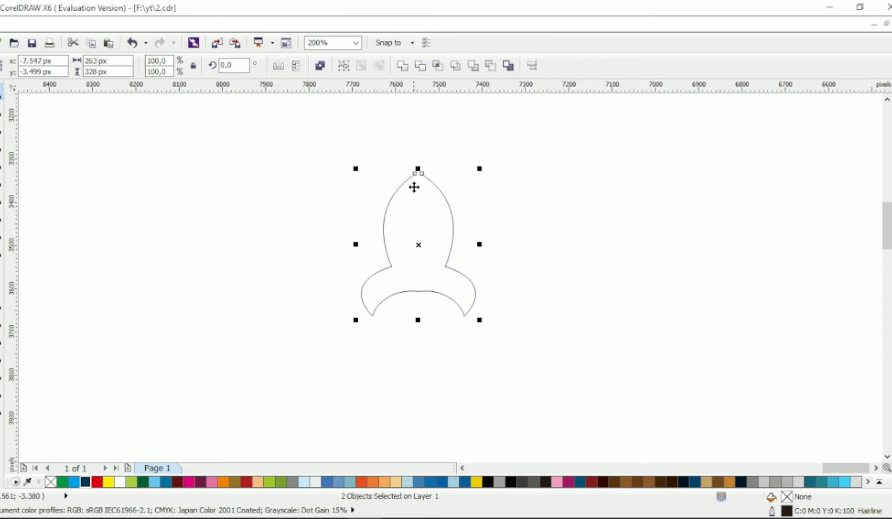
pyautogui.click(320, 65)
# - Join the rocket's open ends at the nose and tail, and delete the middle node of the tail arc
pyautogui.click(2, 111)
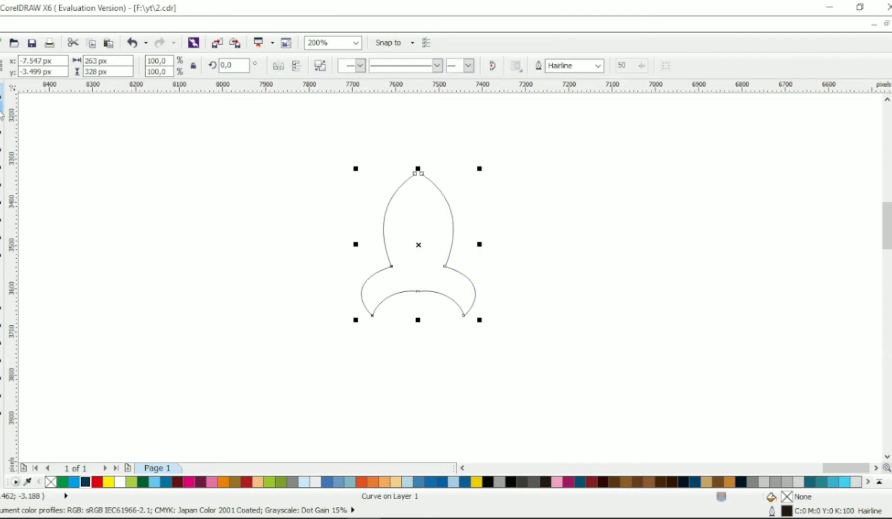
pyautogui.click(113, 65)
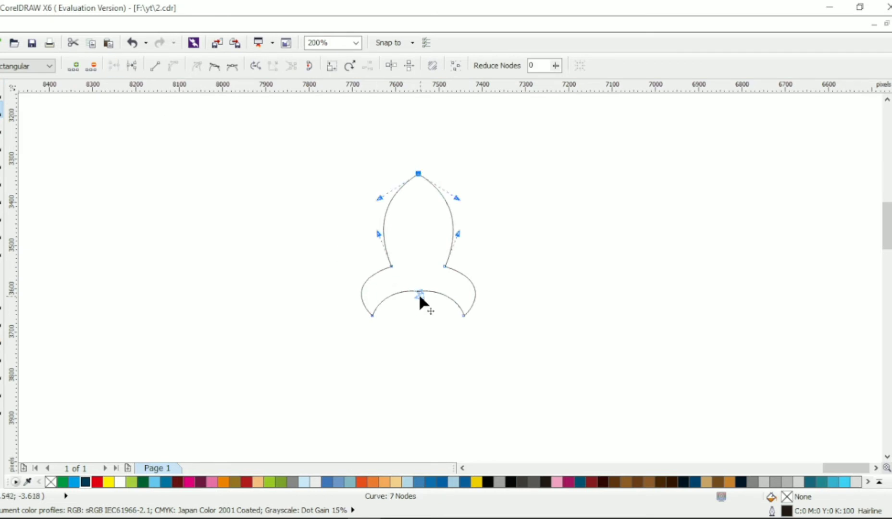
pyautogui.click(419, 293)
pyautogui.press('Delete')
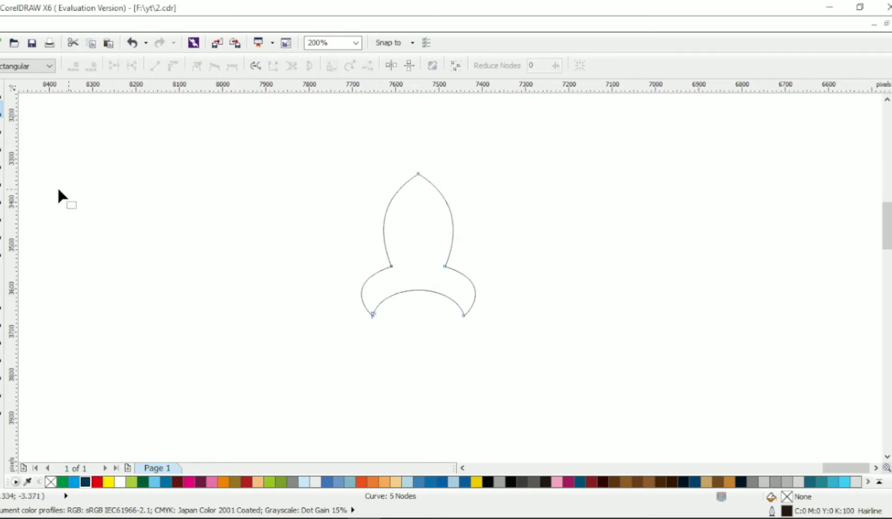
# - Draw a circle about 77 px wide inside the rocket body, centred horizontally on the rocket and raised 20 px
pyautogui.click(2, 216)
pyautogui.moveTo(400, 212); pyautogui.dragTo(434, 245)
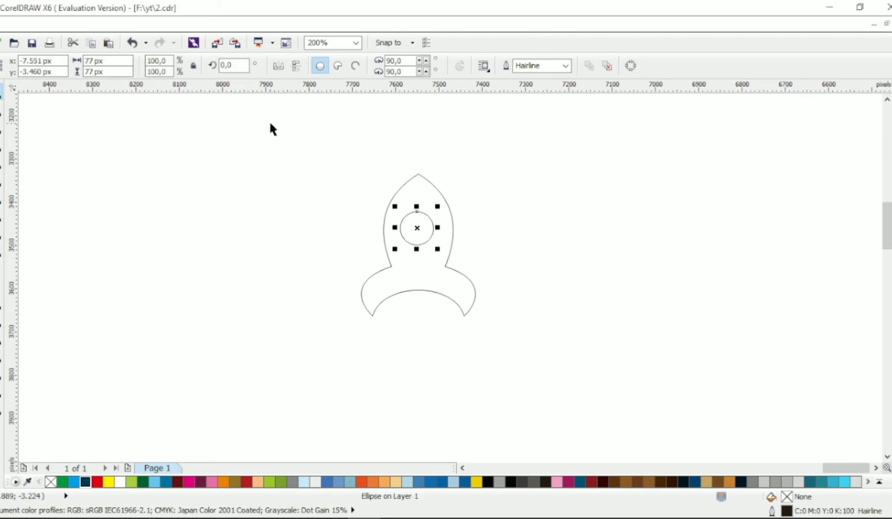
pyautogui.moveTo(270, 124); pyautogui.dragTo(570, 323)
pyautogui.press('c')
pyautogui.click(490, 241)
pyautogui.click(423, 225)
pyautogui.press('Up')
pyautogui.press('Up')
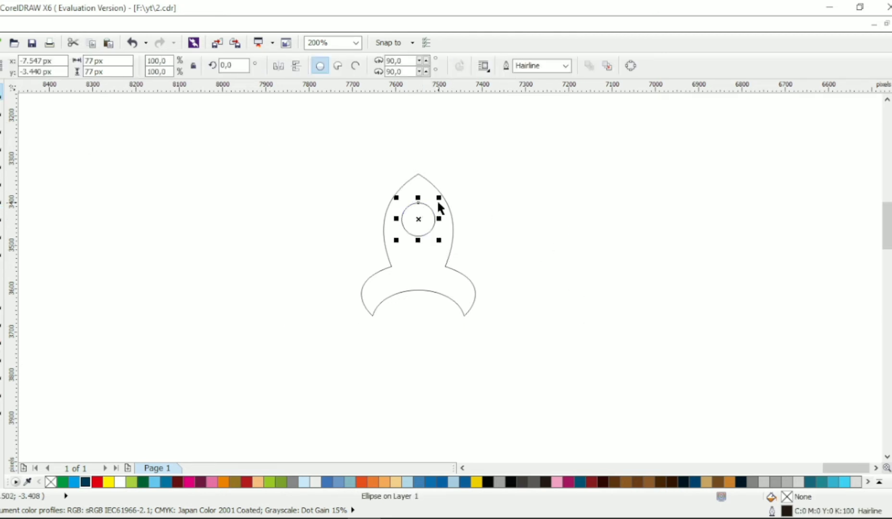
# - Enlarge the window circle slightly, add a much smaller circle below it, and weld the two circles into one object
pyautogui.moveTo(438, 203); pyautogui.dragTo(432, 243)
pyautogui.moveTo(500, 162); pyautogui.dragTo(358, 278)
pyautogui.click(408, 71)
# - Trim the welded circles out of the rocket shape and delete the leftover cutting circles
pyautogui.keyDown('shift'); pyautogui.click(459, 272); pyautogui.keyUp('shift')
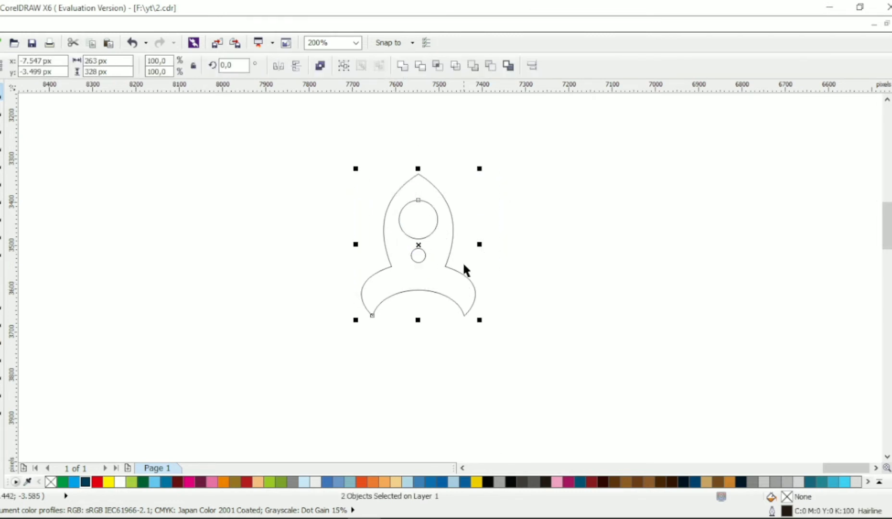
pyautogui.click(421, 67)
pyautogui.click(517, 192)
pyautogui.moveTo(516, 191); pyautogui.dragTo(349, 302)
pyautogui.press('Delete')
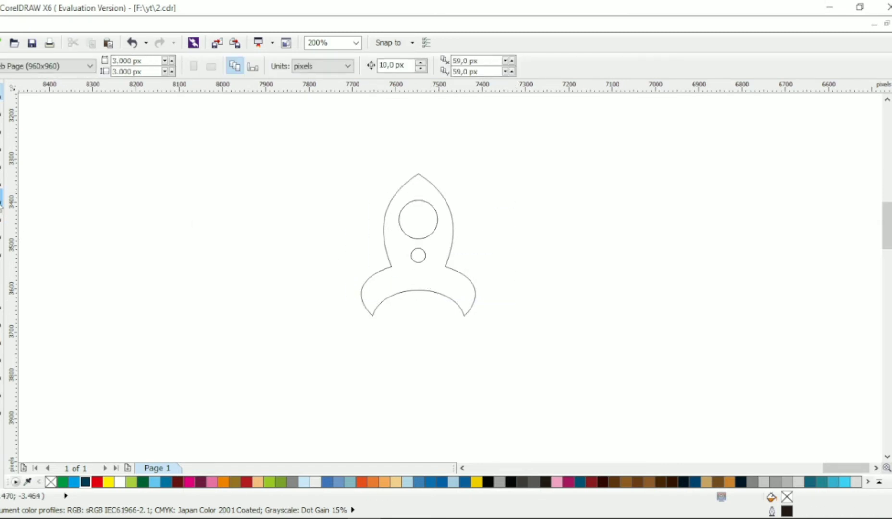
# - Draw a circle about 456 px wide around the rocket and move it down until the nose sticks out above it
pyautogui.click(1, 204)
pyautogui.moveTo(316, 151); pyautogui.dragTo(522, 357)
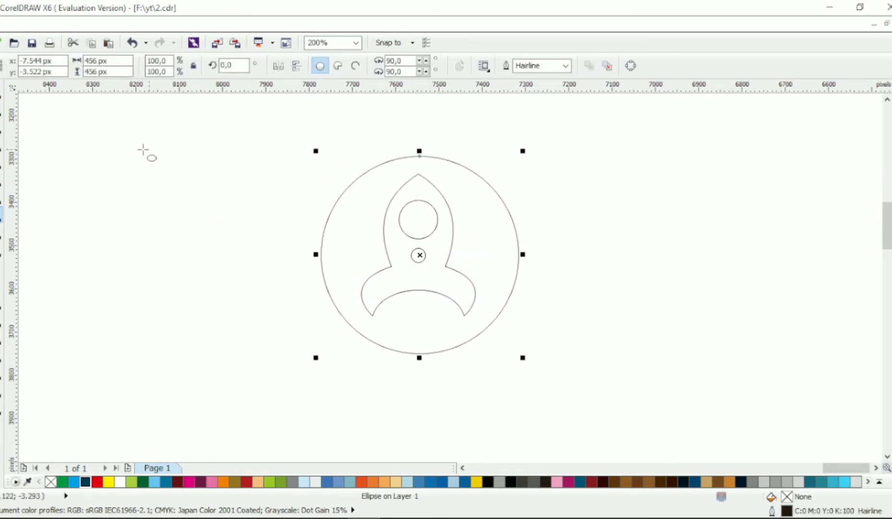
pyautogui.moveTo(502, 201); pyautogui.dragTo(503, 237)
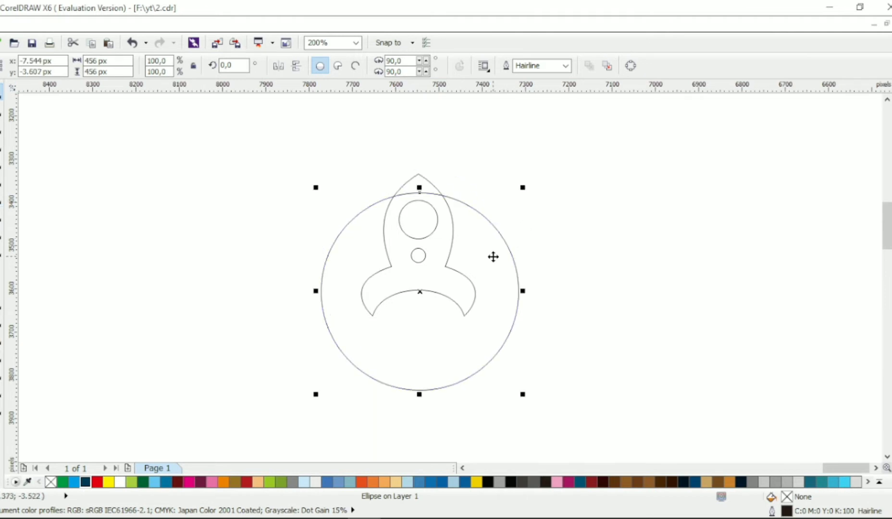
pyautogui.click(118, 221)
pyautogui.click(1, 163)
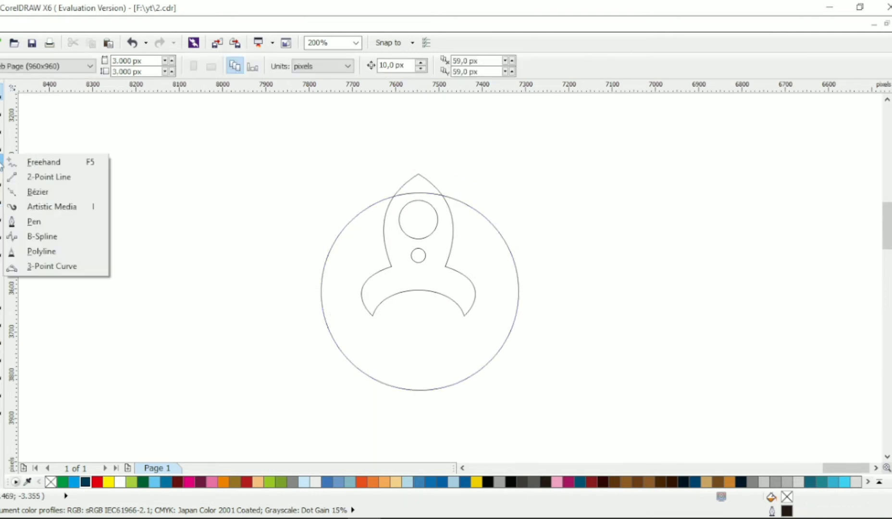
pyautogui.click(14, 162)
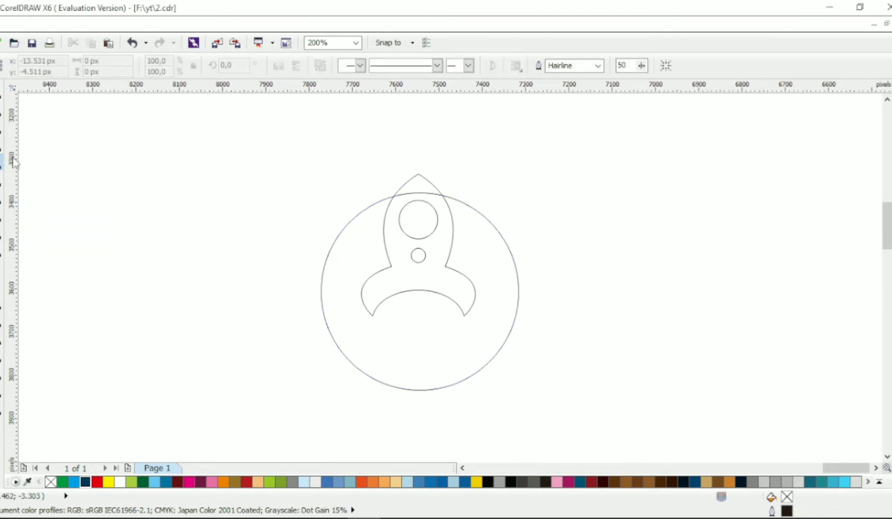
pyautogui.click(1, 95)
# - Set the large circle's outline width to 3.0 mm
pyautogui.click(488, 239)
pyautogui.click(566, 66)
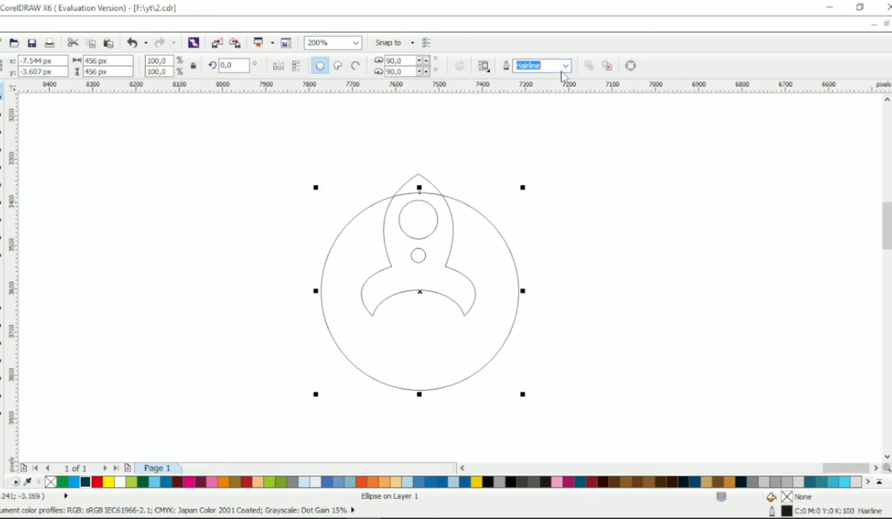
pyautogui.click(566, 65)
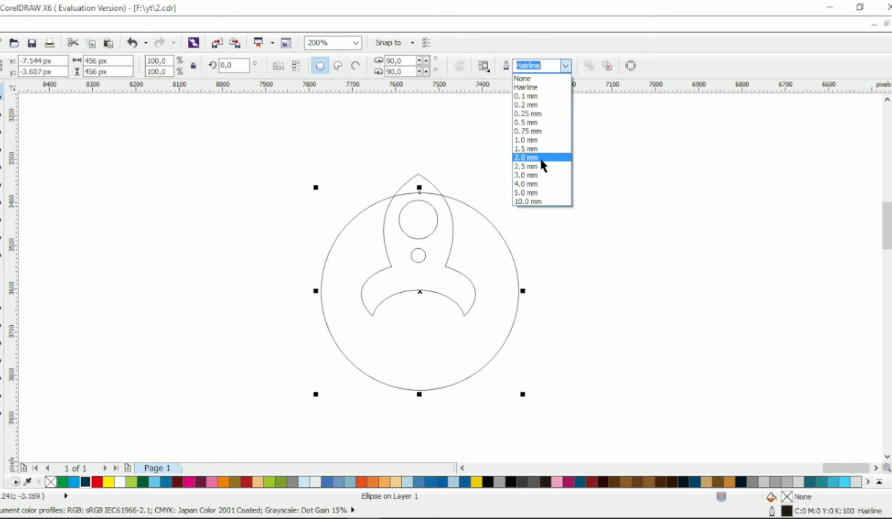
pyautogui.click(541, 159)
pyautogui.click(565, 67)
pyautogui.click(542, 175)
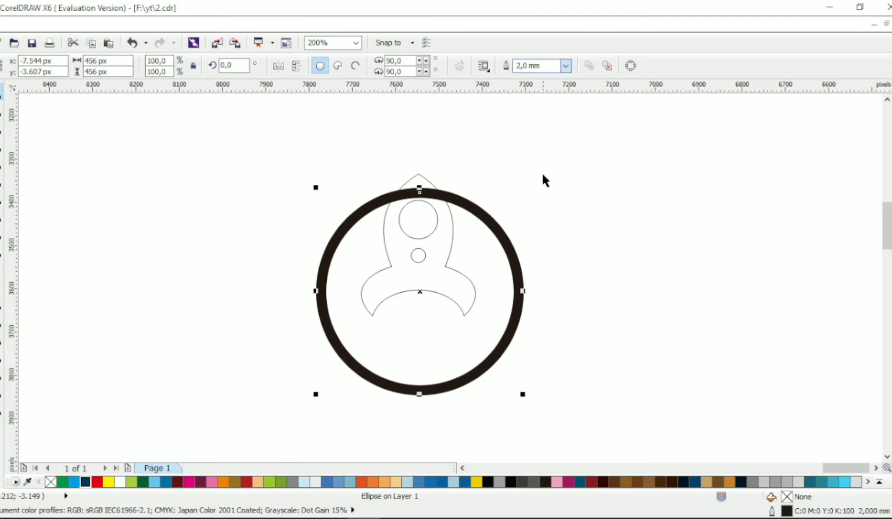
# - Fill the rocket with white and place it in front of the thick black ring
pyautogui.click(445, 286)
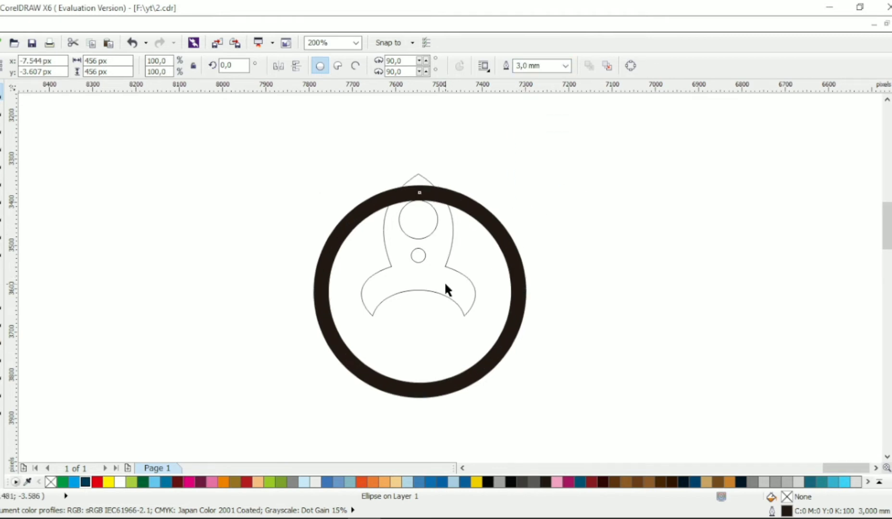
pyautogui.click(422, 178)
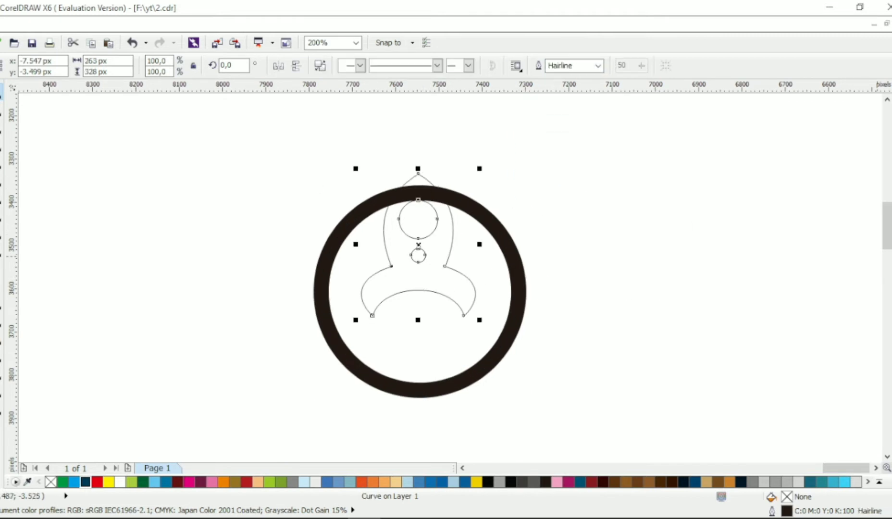
pyautogui.click(890, 253)
pyautogui.click(716, 240)
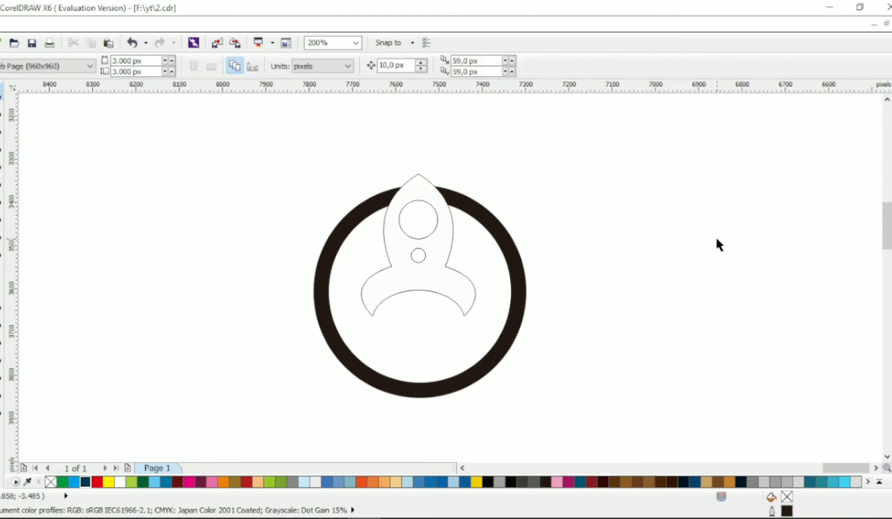
# - Draw a narrow vertical rectangle about 39 by 202 px over the ring's left edge and fully round its corners to 20 px
pyautogui.click(505, 262)
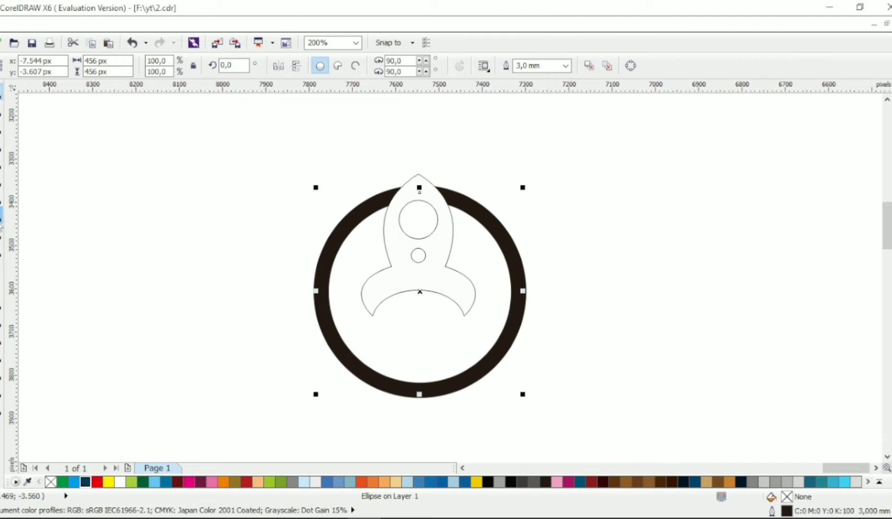
pyautogui.click(2, 198)
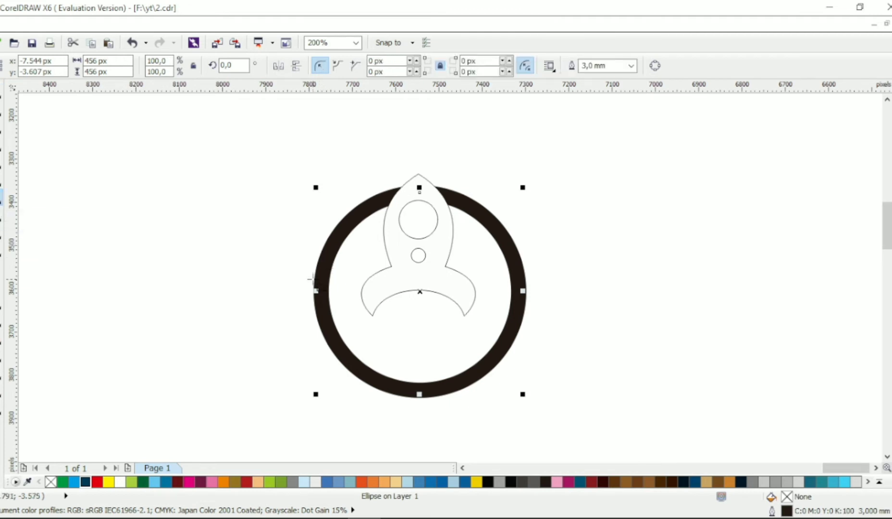
pyautogui.moveTo(313, 280); pyautogui.dragTo(331, 367)
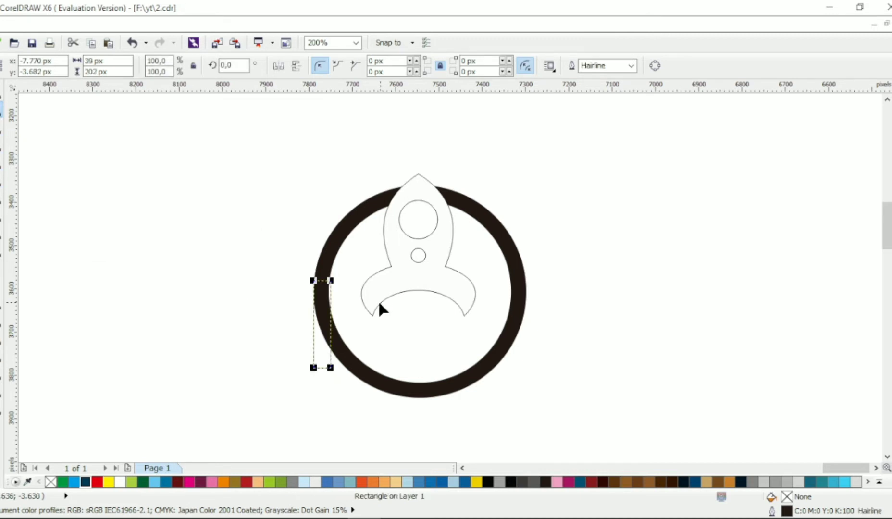
pyautogui.moveTo(314, 281); pyautogui.dragTo(324, 281)
pyautogui.click(0, 92)
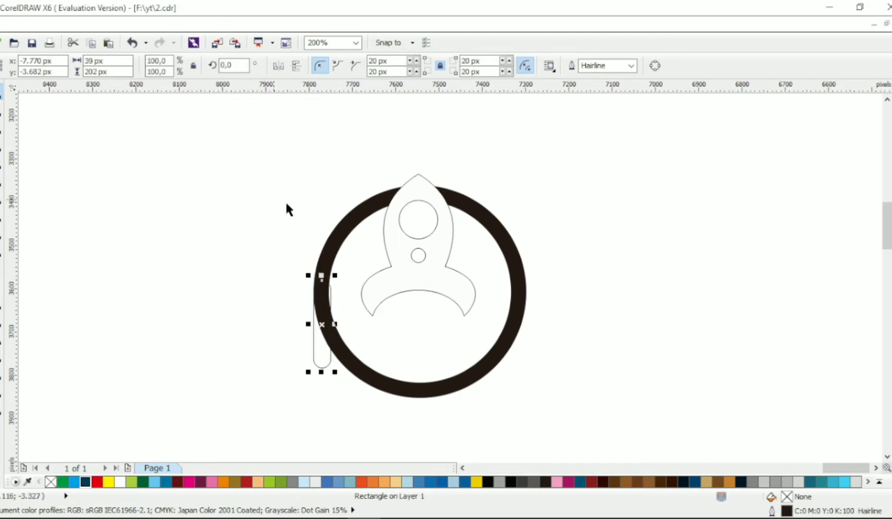
# - Centre the rounded bar horizontally on the black ring
pyautogui.keyDown('shift'); pyautogui.click(356, 230); pyautogui.keyUp('shift')
pyautogui.press('c')
pyautogui.press('Escape')
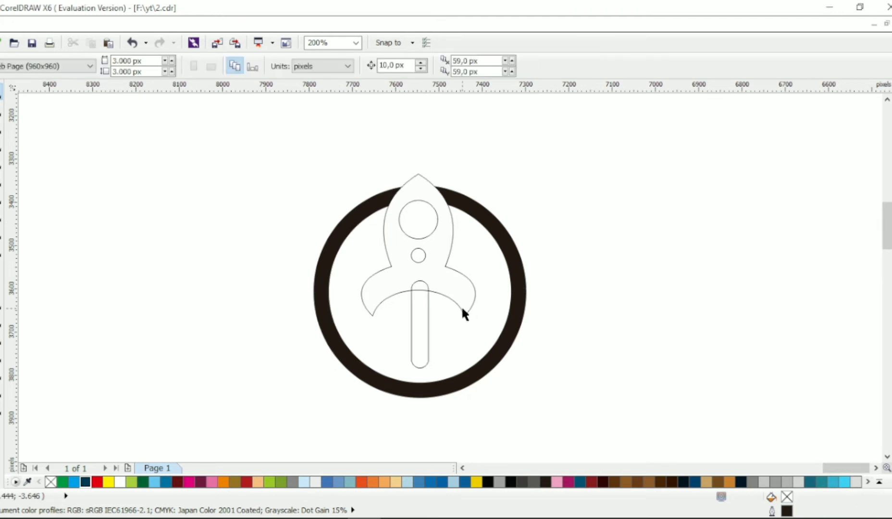
# - Raise the rounded bar slightly and place one copy of it on each side beneath the rocket
pyautogui.click(419, 304)
pyautogui.moveTo(422, 319); pyautogui.dragTo(394, 328)
pyautogui.moveTo(393, 327); pyautogui.dragTo(441, 324)
pyautogui.rightClick(441, 325)
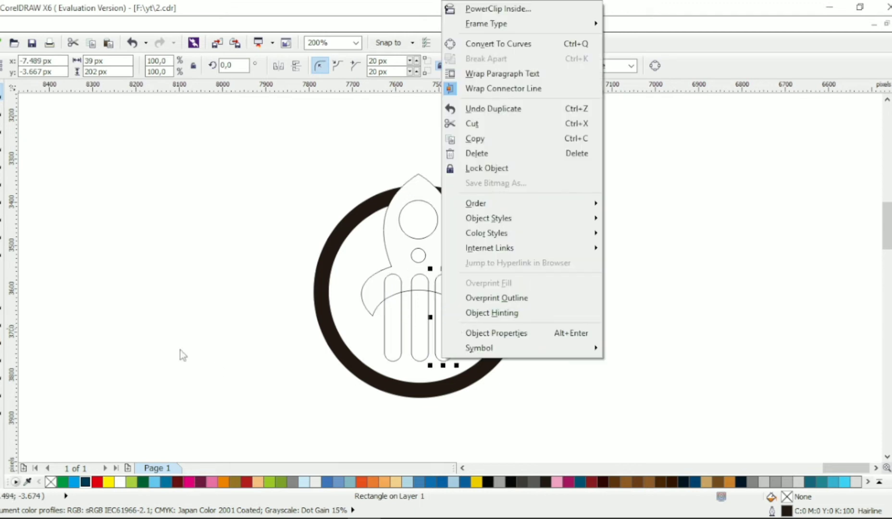
pyautogui.click(181, 354)
# - Distribute the three rounded bars with equal horizontal spacing within the extent of the selection
pyautogui.moveTo(249, 253); pyautogui.dragTo(666, 390)
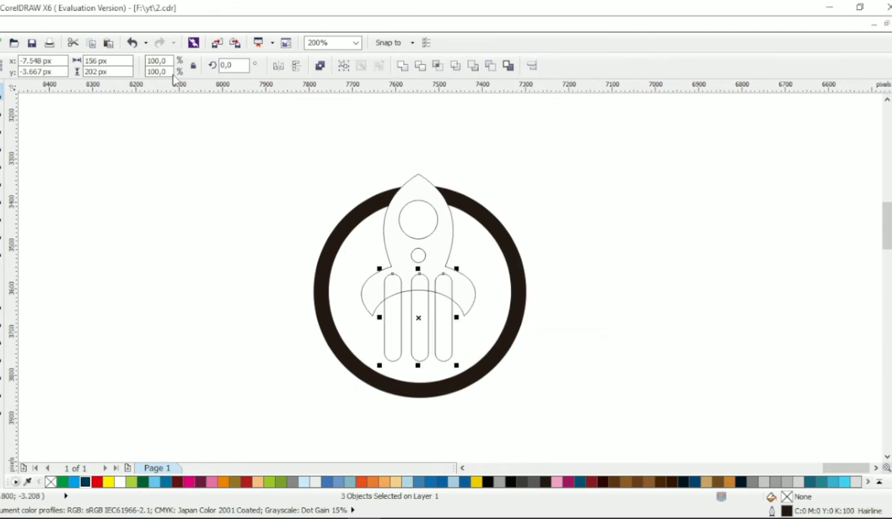
pyautogui.click(143, 24)
pyautogui.moveTo(171, 75)
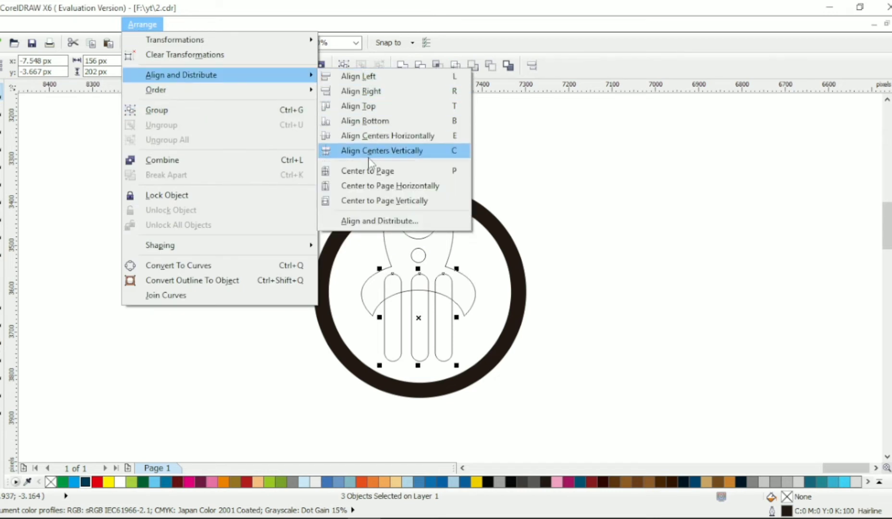
pyautogui.click(379, 221)
pyautogui.click(384, 219)
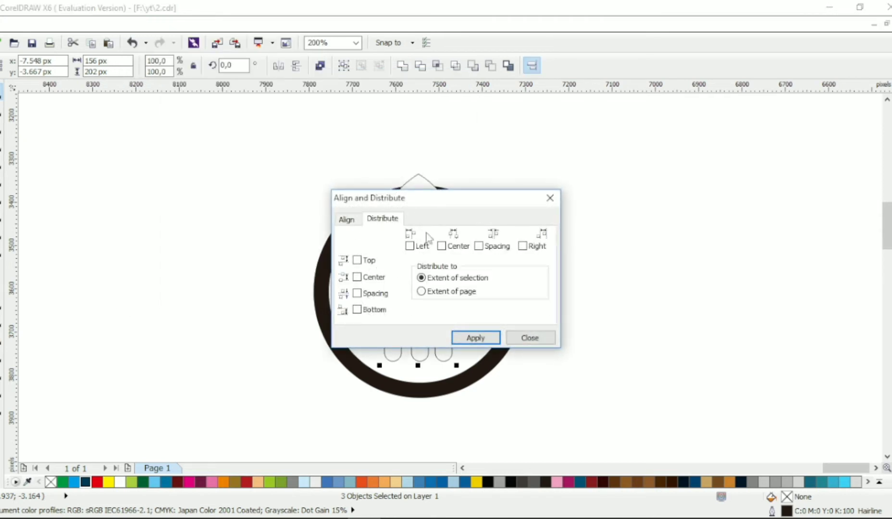
pyautogui.click(486, 246)
pyautogui.click(495, 339)
pyautogui.click(529, 339)
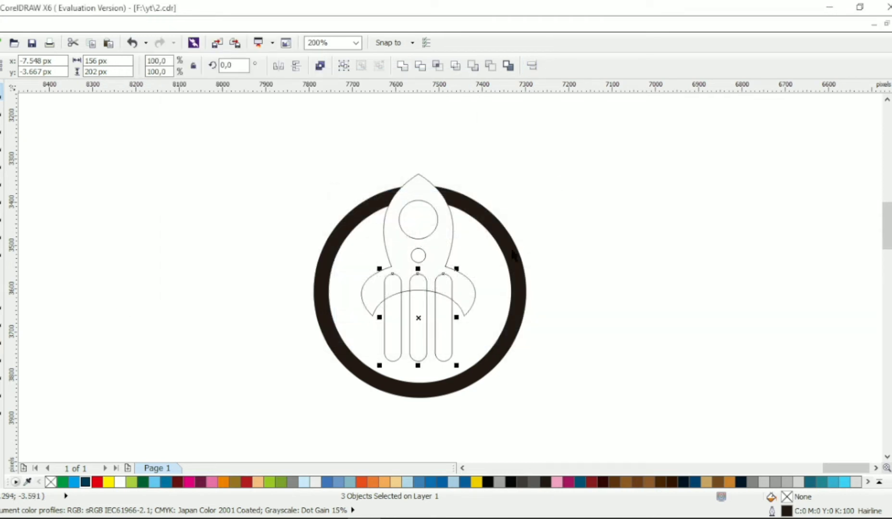
# - Weld the three bars into one object and centre it horizontally on the black ring
pyautogui.click(402, 66)
pyautogui.keyDown('shift'); pyautogui.click(479, 211); pyautogui.keyUp('shift')
pyautogui.press('c')
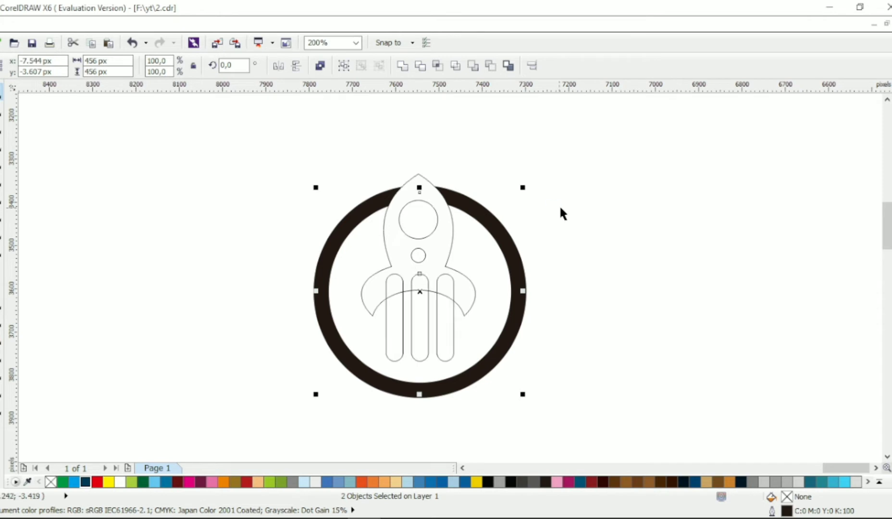
pyautogui.click(558, 205)
# - Stretch the lower end nodes of all three bars straight down so the bars reach into the ring's bottom edge
pyautogui.click(441, 342)
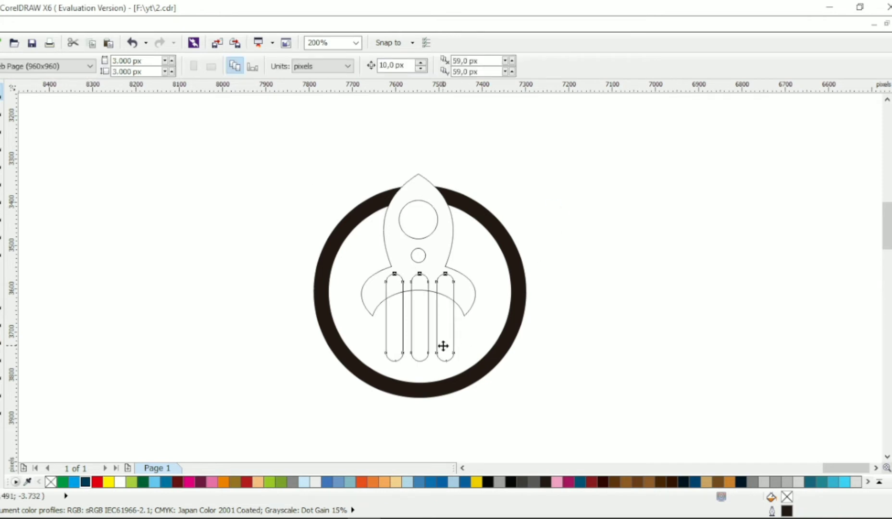
pyautogui.click(3, 112)
pyautogui.scroll(-1, 392, 323)
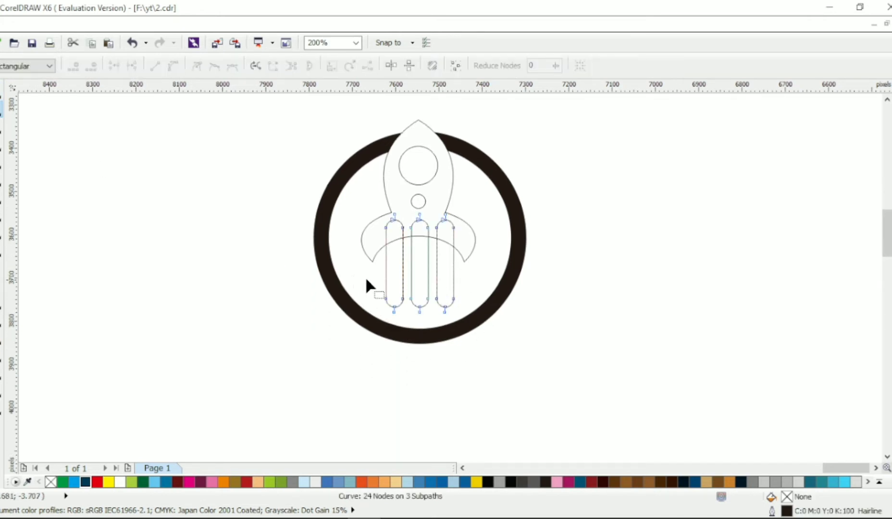
pyautogui.moveTo(366, 285); pyautogui.dragTo(464, 339)
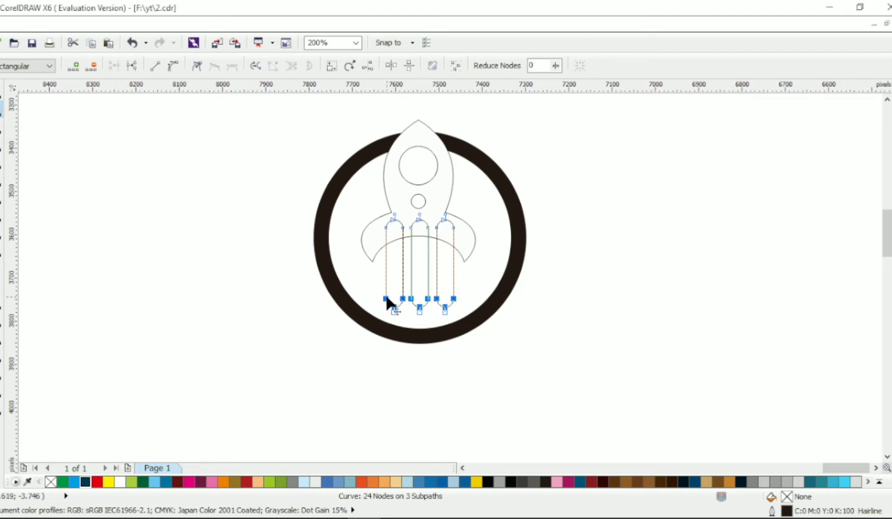
pyautogui.moveTo(387, 299); pyautogui.dragTo(382, 345)
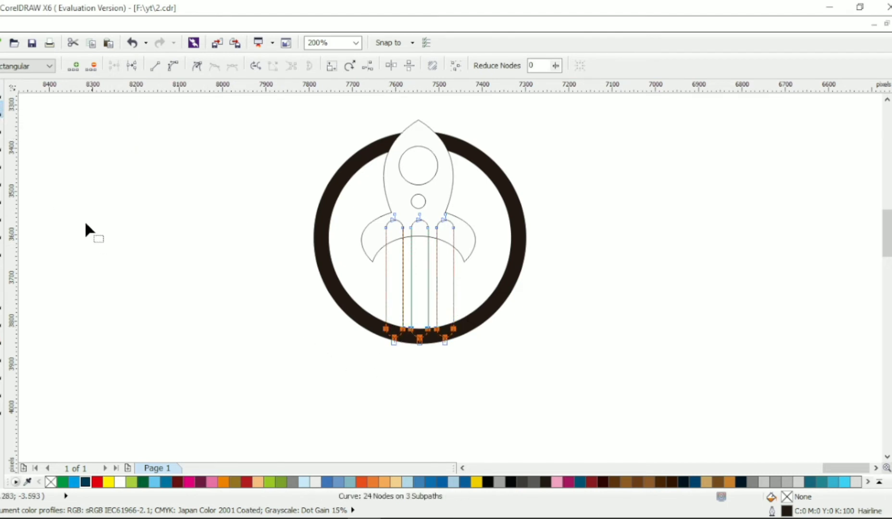
pyautogui.click(1, 91)
pyautogui.click(118, 178)
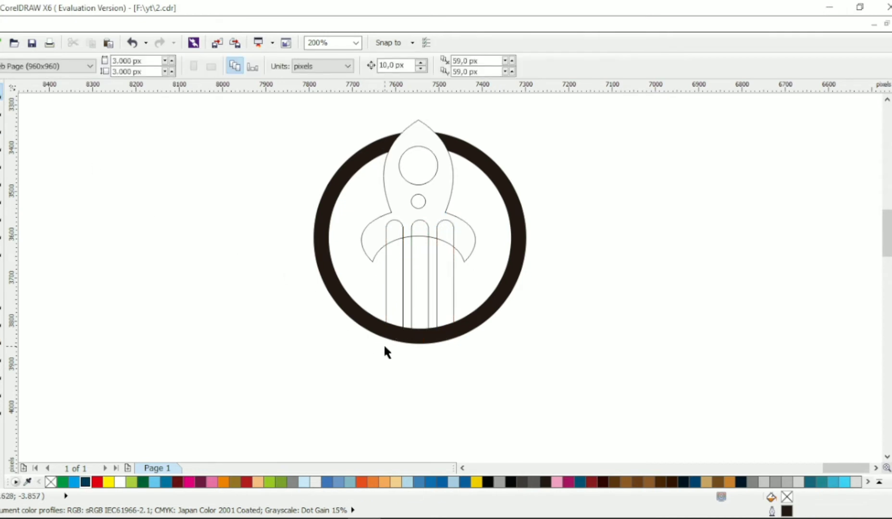
# - Stretch the bottom end nodes of the middle bar straight down so it extends below the ring
pyautogui.click(428, 330)
pyautogui.click(1, 113)
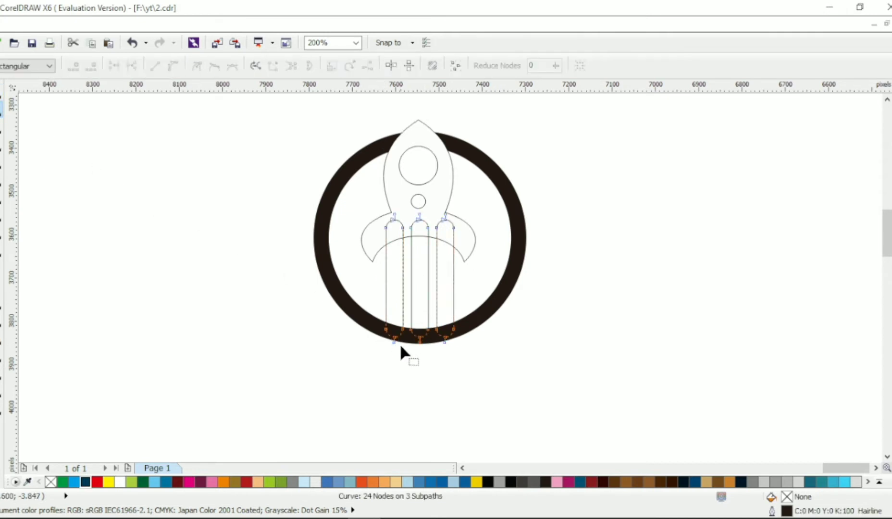
pyautogui.moveTo(408, 325); pyautogui.dragTo(430, 352)
pyautogui.click(1, 93)
pyautogui.click(69, 205)
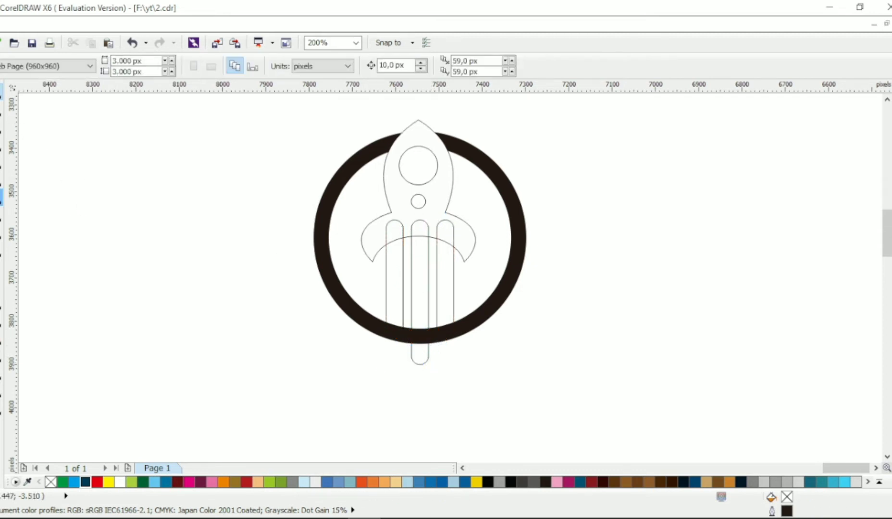
# - Draw a rectangle about 211 × 169 px across the ring's bottom, enclosing the lower ends of the three bars
pyautogui.click(2, 196)
pyautogui.moveTo(375, 303); pyautogui.dragTo(466, 374)
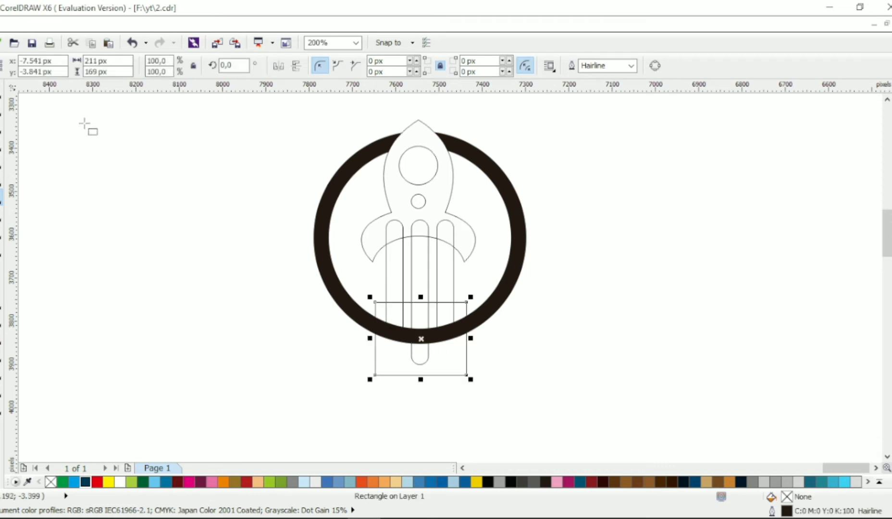
pyautogui.keyDown('shift'); pyautogui.click(330, 213); pyautogui.keyUp('shift')
pyautogui.click(613, 289)
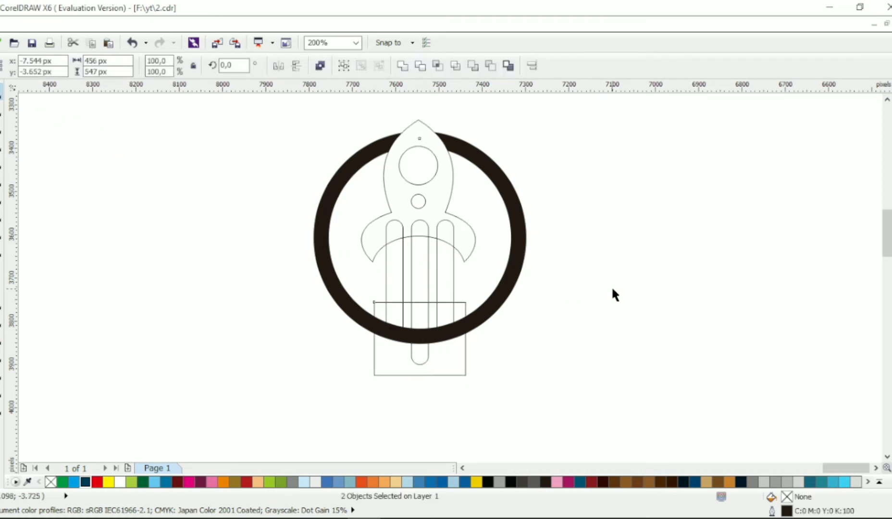
# - Convert the ring's outline to an object and trim its bottom section away with the rectangle
pyautogui.click(491, 315)
pyautogui.hotkey('ctrl', 'shift', 'q')
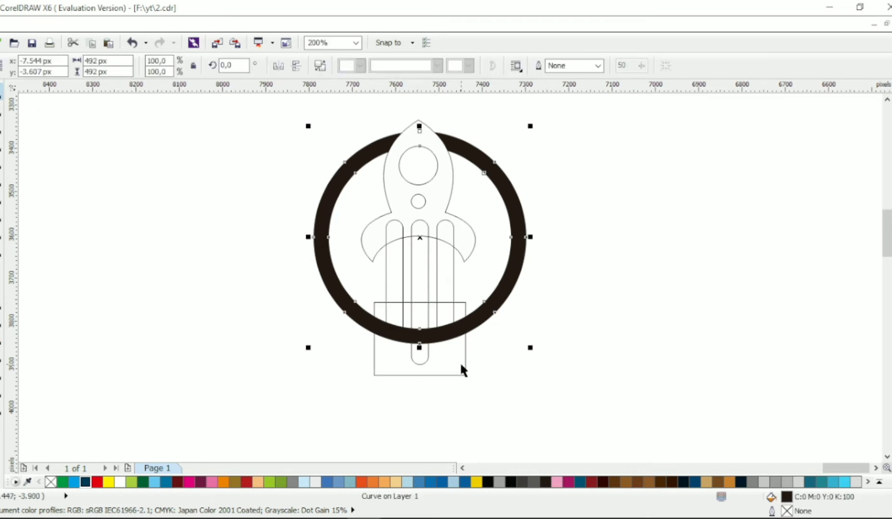
pyautogui.click(465, 368)
pyautogui.keyDown('shift'); pyautogui.click(497, 304); pyautogui.keyUp('shift')
pyautogui.click(420, 66)
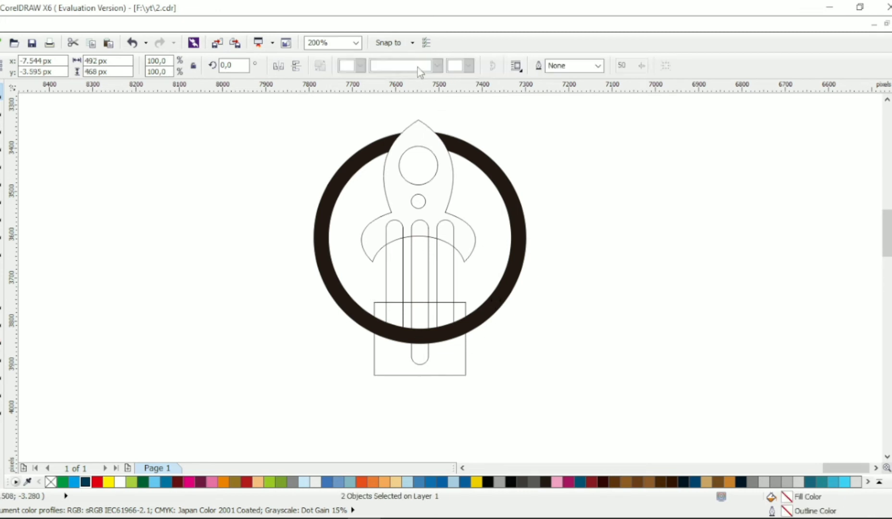
# - Try to trim the ring with the rocket itself scaled up to 120%
pyautogui.click(452, 168)
pyautogui.moveTo(479, 114); pyautogui.dragTo(499, 98)
pyautogui.keyDown('shift'); pyautogui.click(494, 169); pyautogui.keyUp('shift')
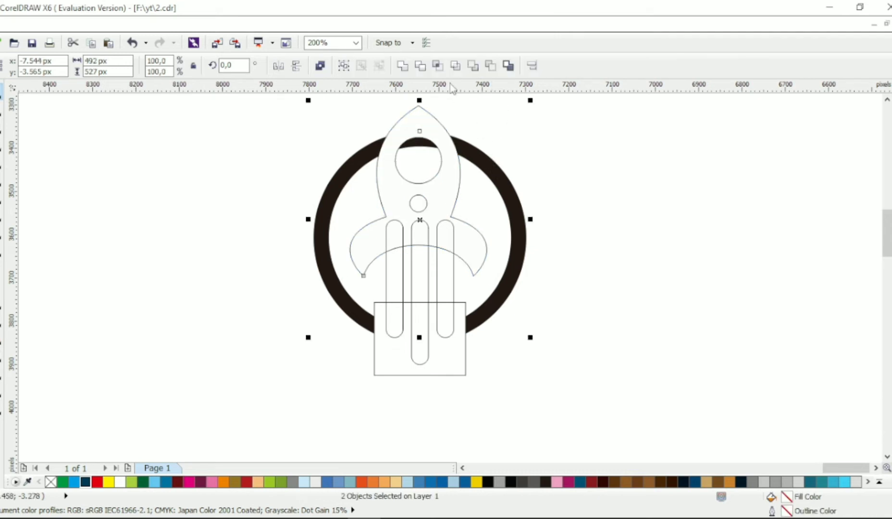
pyautogui.click(418, 66)
pyautogui.moveTo(430, 117); pyautogui.dragTo(536, 135)
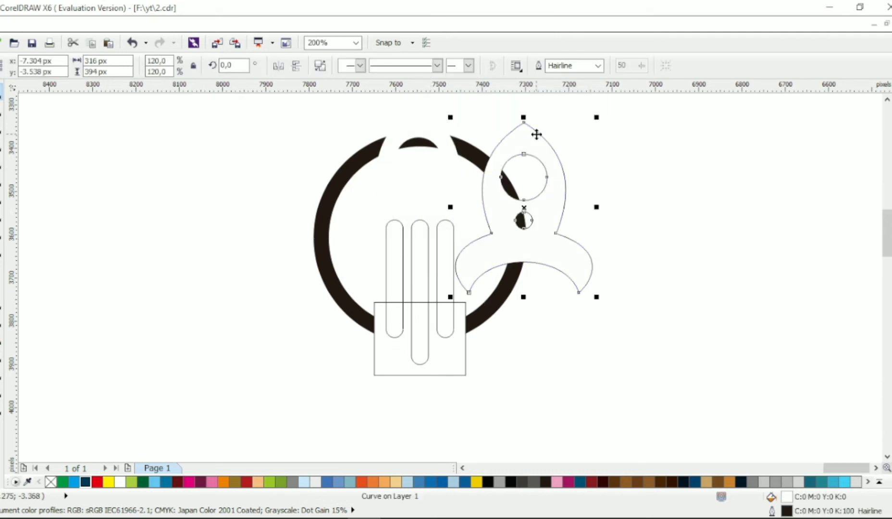
pyautogui.hotkey('ctrl', 'z')
pyautogui.hotkey('ctrl', 'z')
pyautogui.hotkey('ctrl', 'z')
pyautogui.hotkey('ctrl', 'z')
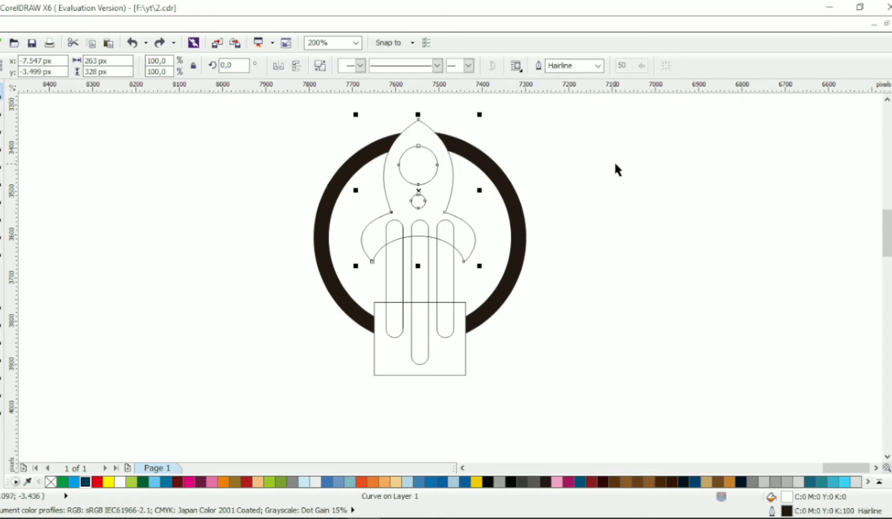
# - Trim the ring's top with an enlarged copy of the rocket, and delete that copy and the cutting rectangle
pyautogui.click(445, 153)
pyautogui.moveTo(479, 271); pyautogui.dragTo(499, 284)
pyautogui.keyDown('shift'); pyautogui.click(513, 211); pyautogui.keyUp('shift')
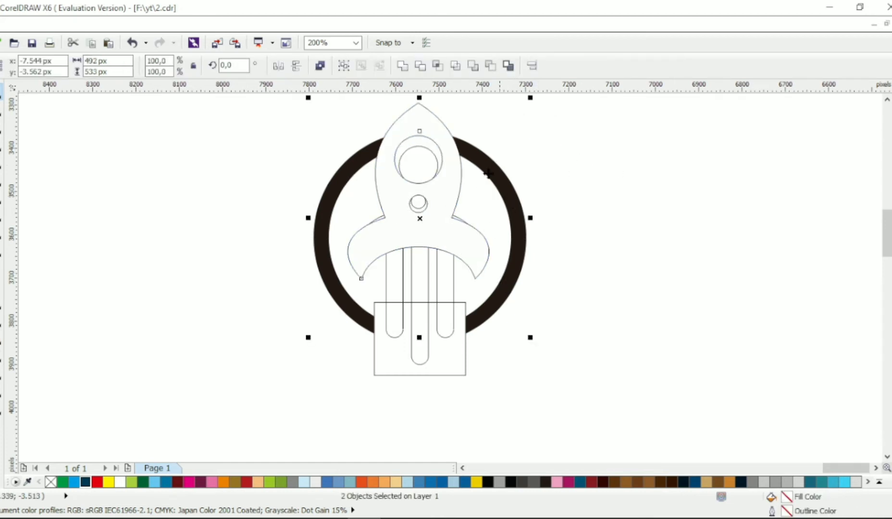
pyautogui.click(418, 66)
pyautogui.click(426, 114)
pyautogui.press('Delete')
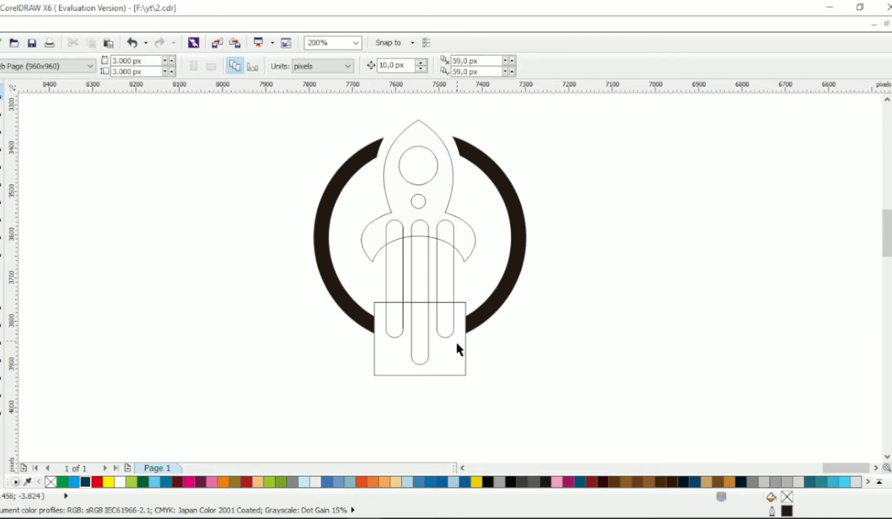
pyautogui.click(466, 364)
pyautogui.press('Delete')
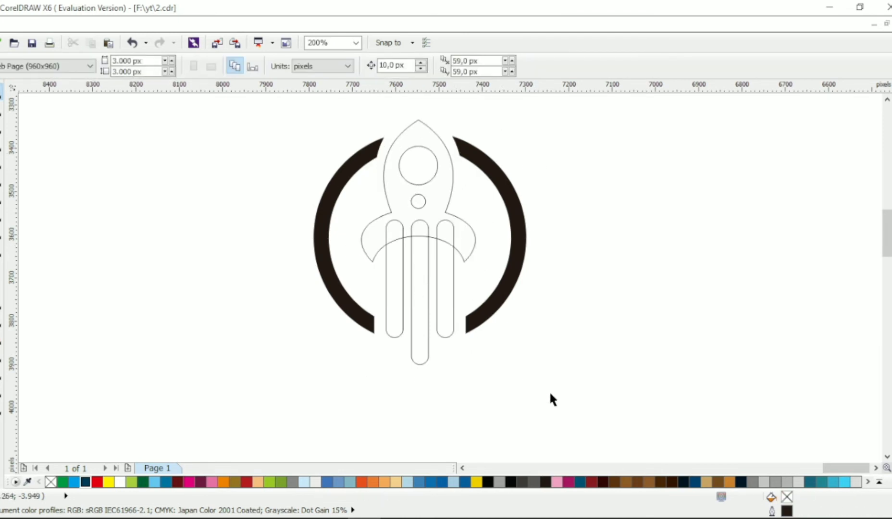
# - Try to weld the ring, rocket and bars into one object
pyautogui.moveTo(556, 406); pyautogui.dragTo(277, 99)
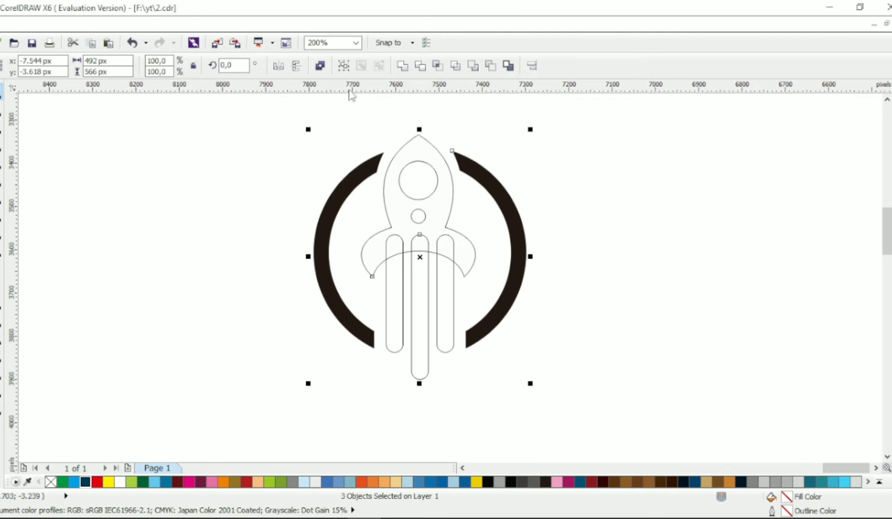
pyautogui.click(420, 66)
pyautogui.click(534, 161)
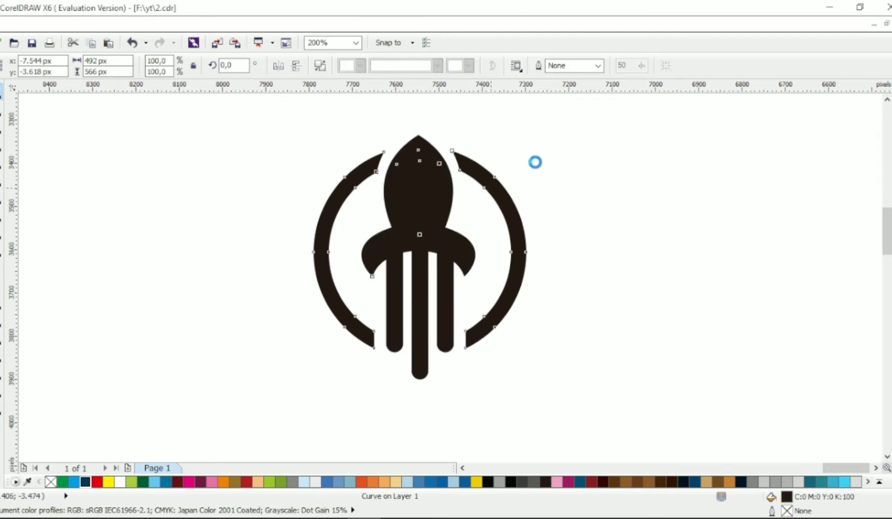
pyautogui.hotkey('ctrl', 'z')
# - Break the rocket curve apart and bring its two round windows to the front
pyautogui.click(443, 276)
pyautogui.click(421, 189)
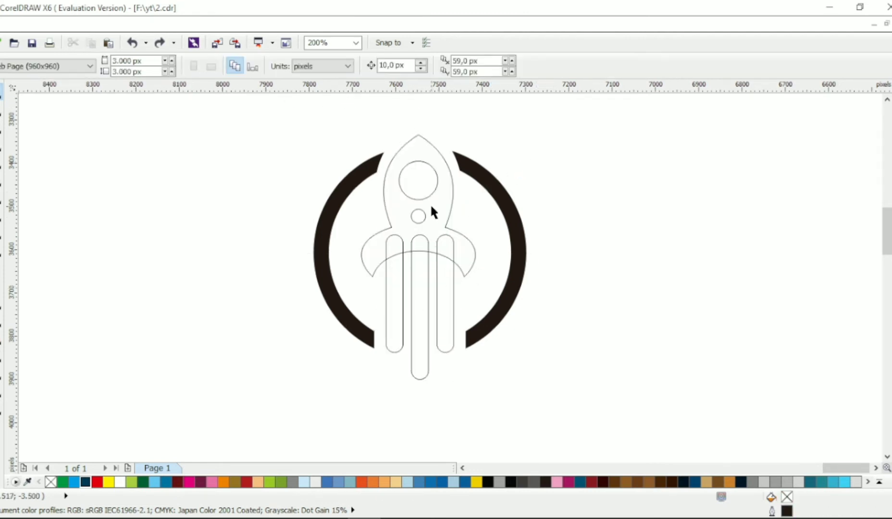
pyautogui.click(431, 204)
pyautogui.click(319, 65)
pyautogui.click(557, 149)
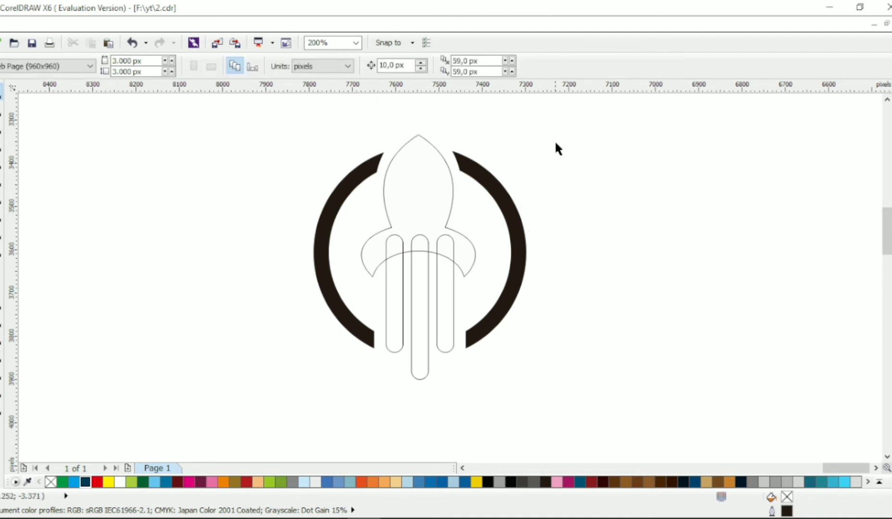
pyautogui.moveTo(556, 142); pyautogui.dragTo(358, 249)
pyautogui.hotkey('shift', 'pageup')
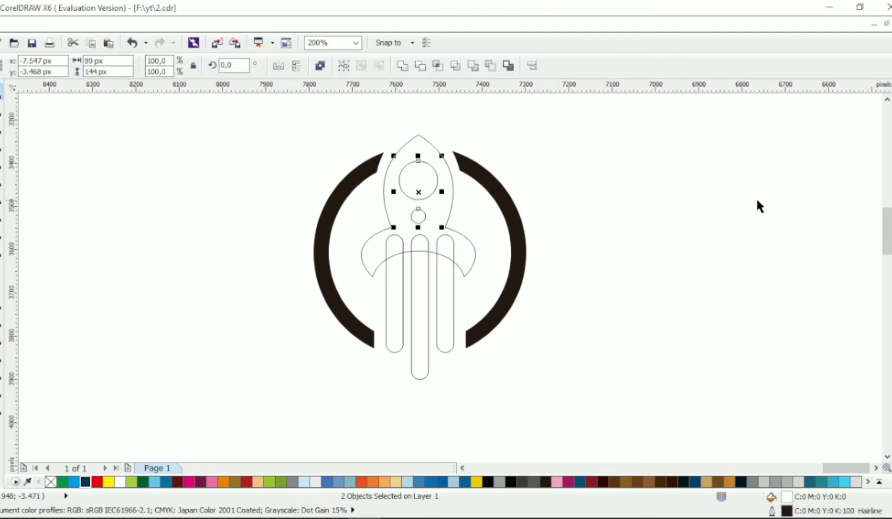
pyautogui.click(606, 204)
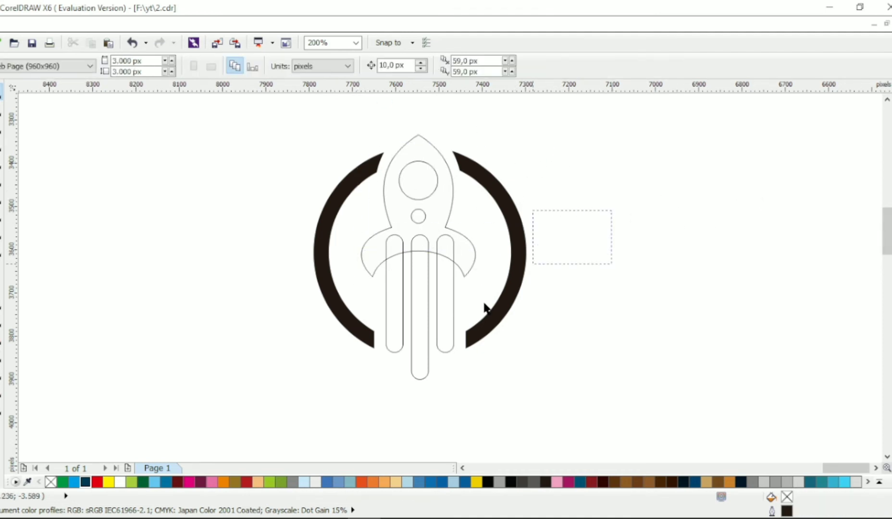
# - Try to weld the three bars to the rocket body
pyautogui.moveTo(484, 304); pyautogui.dragTo(315, 398)
pyautogui.keyDown('shift'); pyautogui.click(469, 259); pyautogui.keyUp('shift')
pyautogui.click(401, 66)
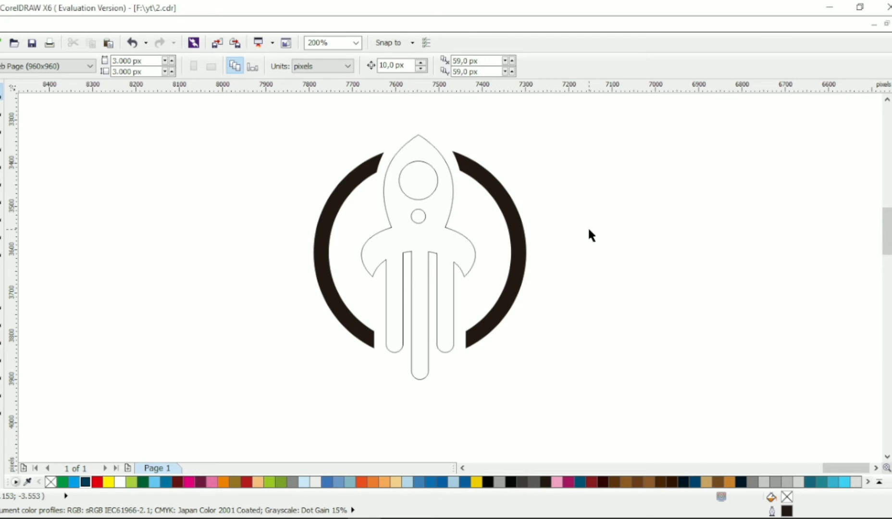
pyautogui.hotkey('ctrl', 'z')
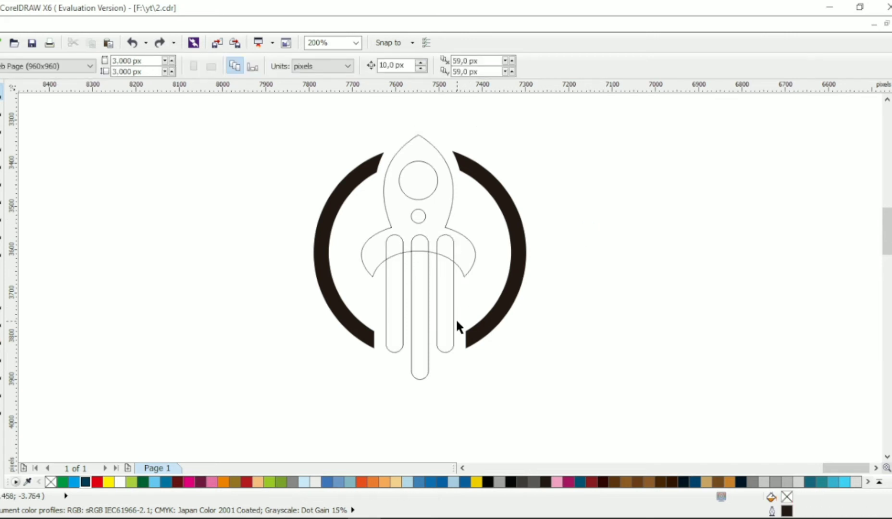
# - Trim the upper part of the three bars with the rocket body
pyautogui.click(463, 255)
pyautogui.keyDown('shift'); pyautogui.click(422, 292); pyautogui.keyUp('shift')
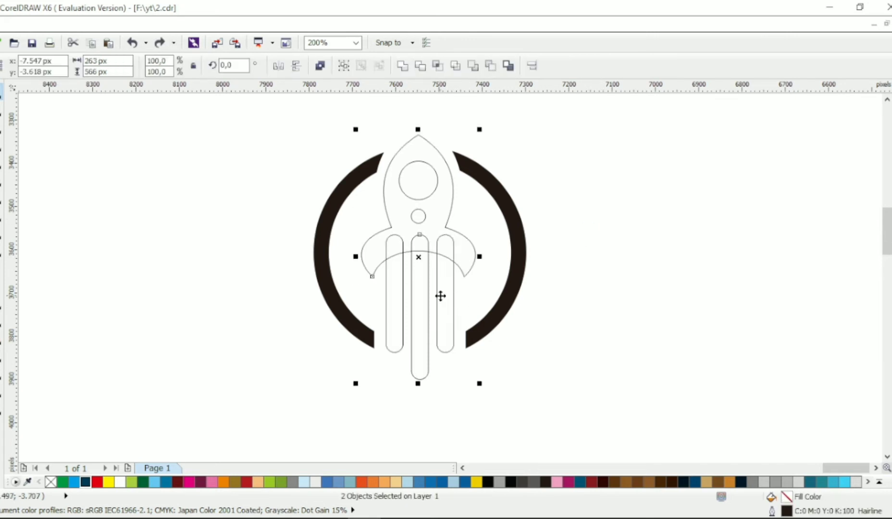
pyautogui.click(420, 66)
# - Move the top nodes of all three bars straight down to leave a gap beneath the rocket
pyautogui.click(2, 112)
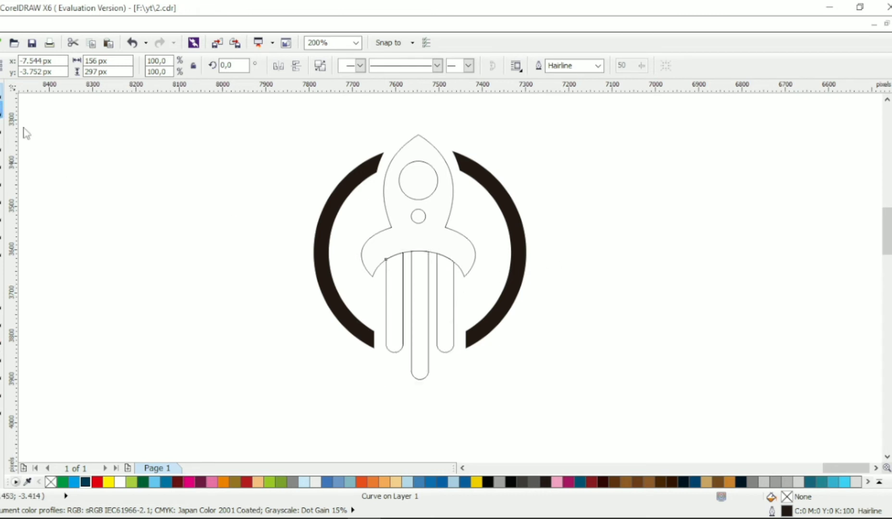
pyautogui.moveTo(362, 221); pyautogui.dragTo(454, 278)
pyautogui.click(2, 92)
pyautogui.click(260, 121)
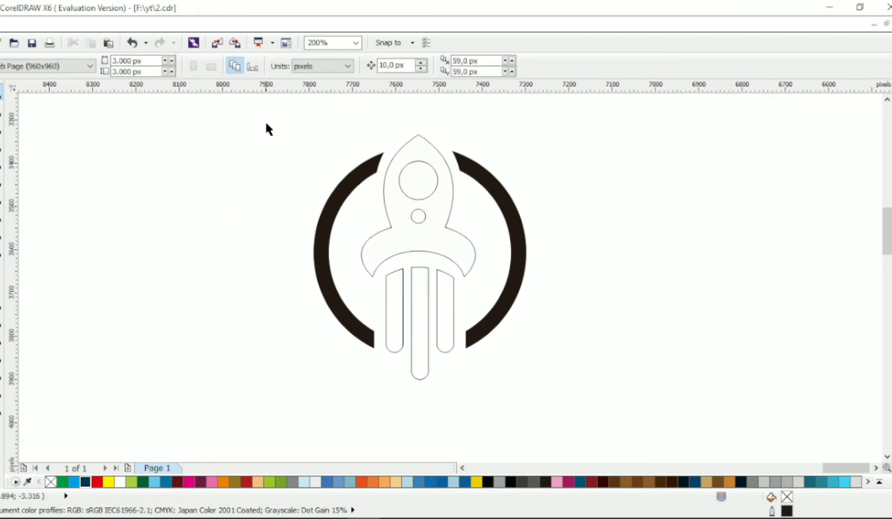
# - Try to cut the two round windows out of the rocket body as one welded shape
pyautogui.click(414, 172)
pyautogui.keyDown('shift'); pyautogui.click(422, 220); pyautogui.keyUp('shift')
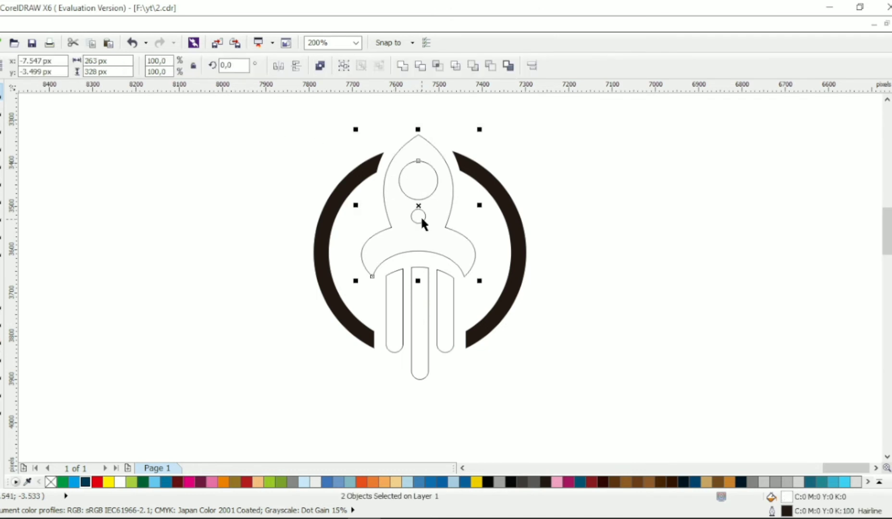
pyautogui.click(488, 164)
pyautogui.click(416, 217)
pyautogui.keyDown('shift'); pyautogui.click(421, 176); pyautogui.keyUp('shift')
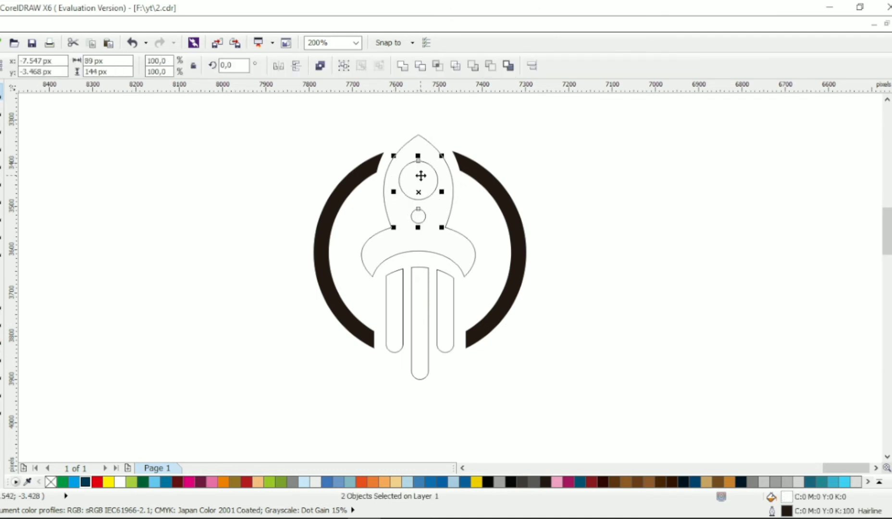
pyautogui.click(401, 66)
pyautogui.keyDown('shift'); pyautogui.click(425, 153); pyautogui.keyUp('shift')
pyautogui.click(420, 67)
# - Try to weld the complete logo into a single object
pyautogui.moveTo(548, 131); pyautogui.dragTo(290, 404)
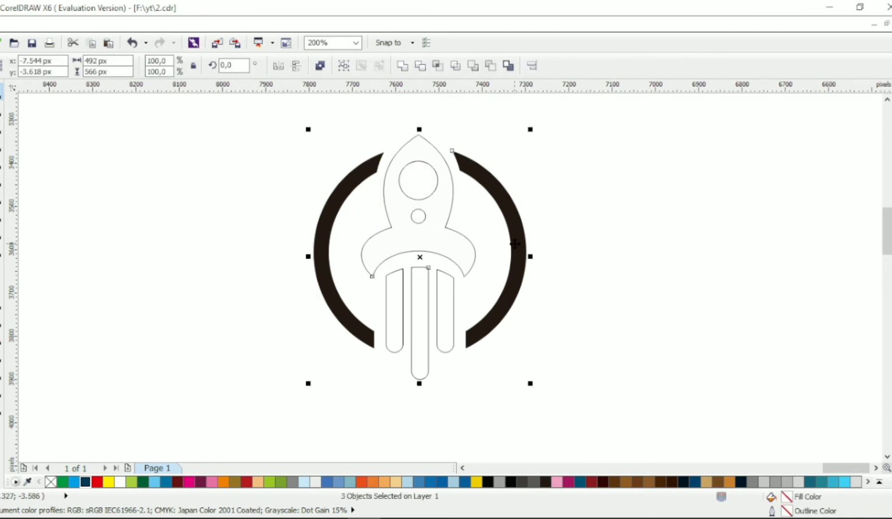
pyautogui.click(403, 65)
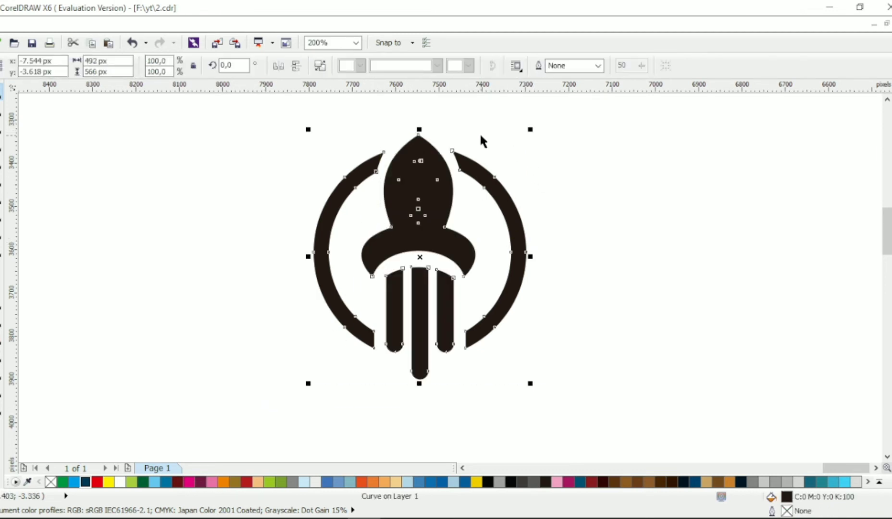
pyautogui.hotkey('ctrl', 'z')
# - Scale the whole logo down proportionally about its centre to about 359 × 413 px
pyautogui.moveTo(573, 116); pyautogui.dragTo(278, 399)
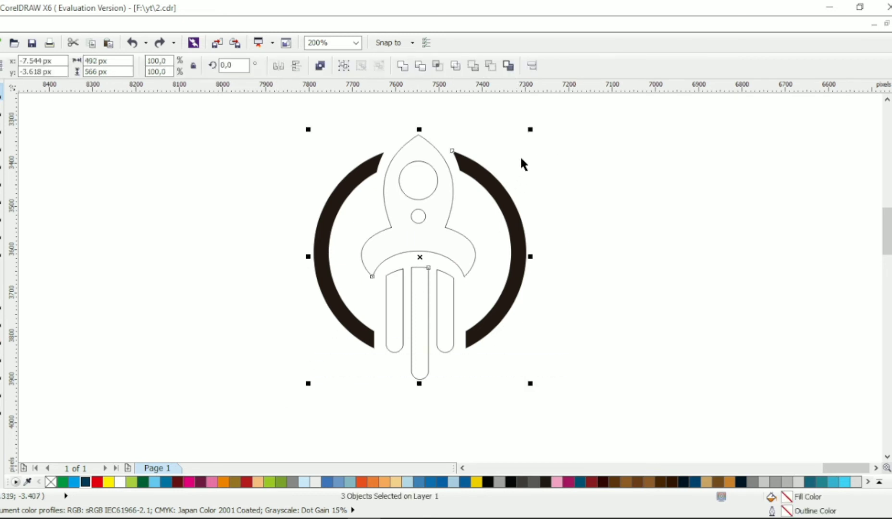
pyautogui.moveTo(530, 129); pyautogui.dragTo(504, 148)
pyautogui.click(557, 180)
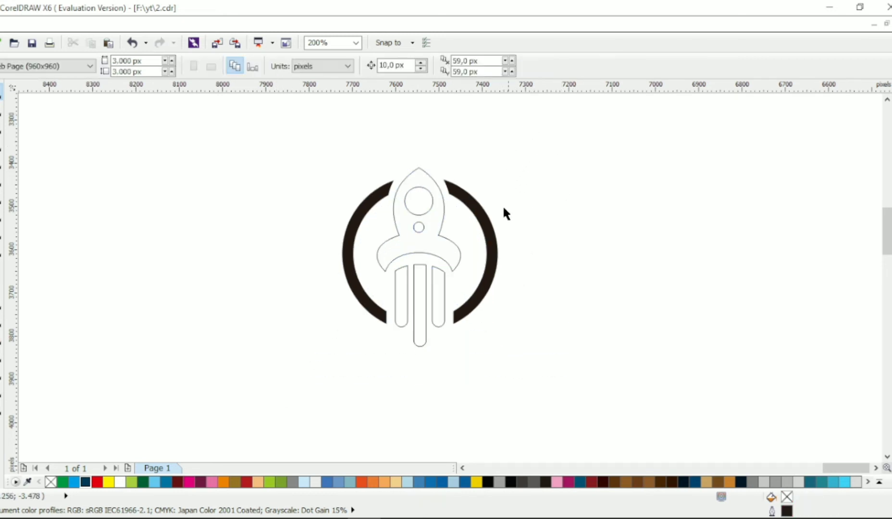
# - Break the rocket apart again and weld its two round windows into one object in front of the body
pyautogui.click(405, 203)
pyautogui.click(321, 67)
pyautogui.click(489, 164)
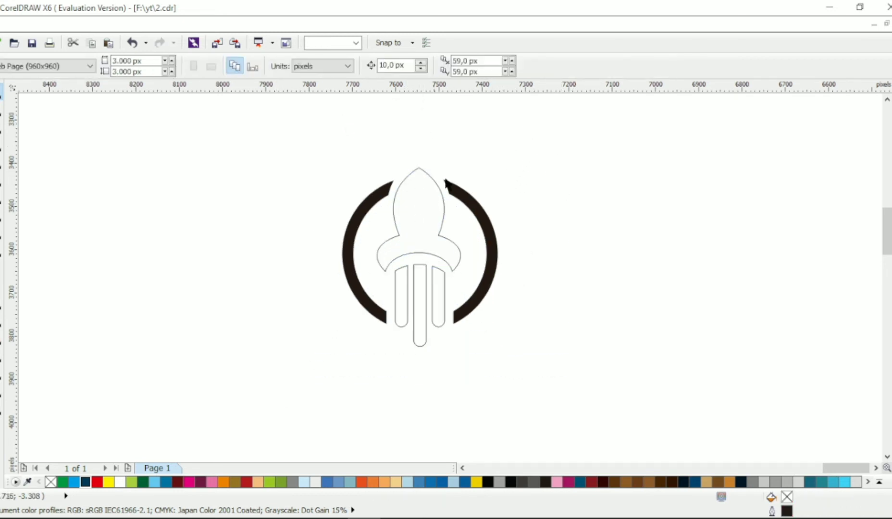
pyautogui.moveTo(489, 164); pyautogui.dragTo(386, 249)
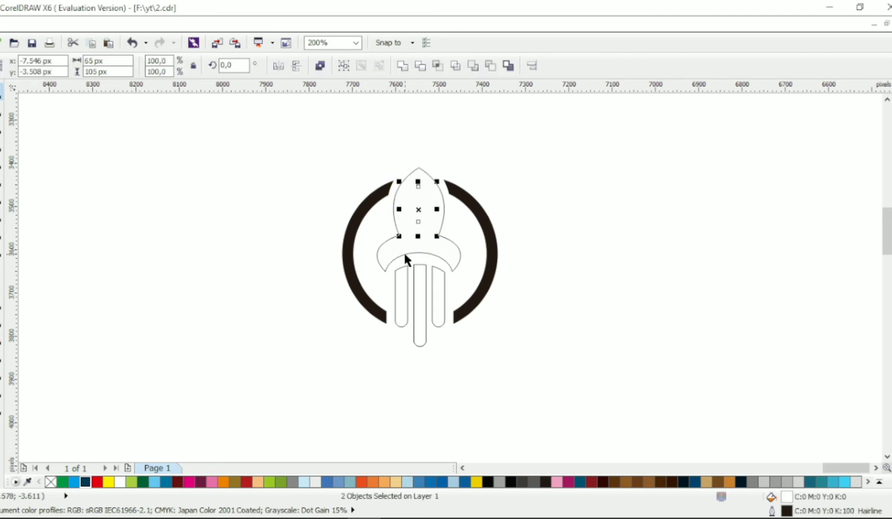
pyautogui.click(403, 66)
pyautogui.click(475, 141)
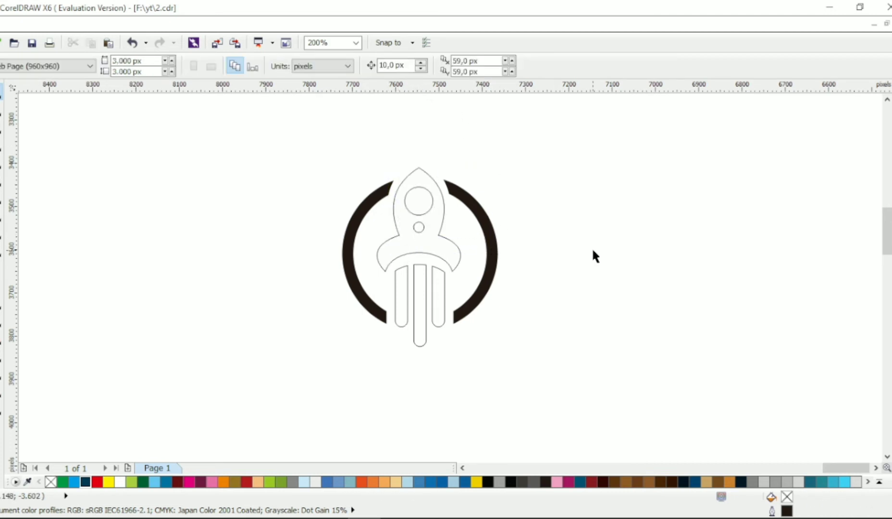
# - Rotate the whole logo by 45 degrees
pyautogui.moveTo(532, 141); pyautogui.dragTo(308, 366)
pyautogui.click(244, 65)
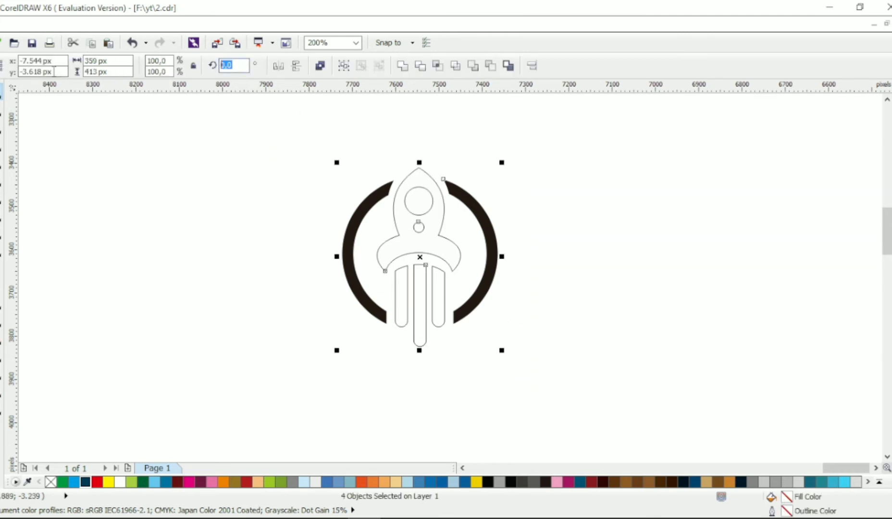
pyautogui.write('45')
pyautogui.press('Return')
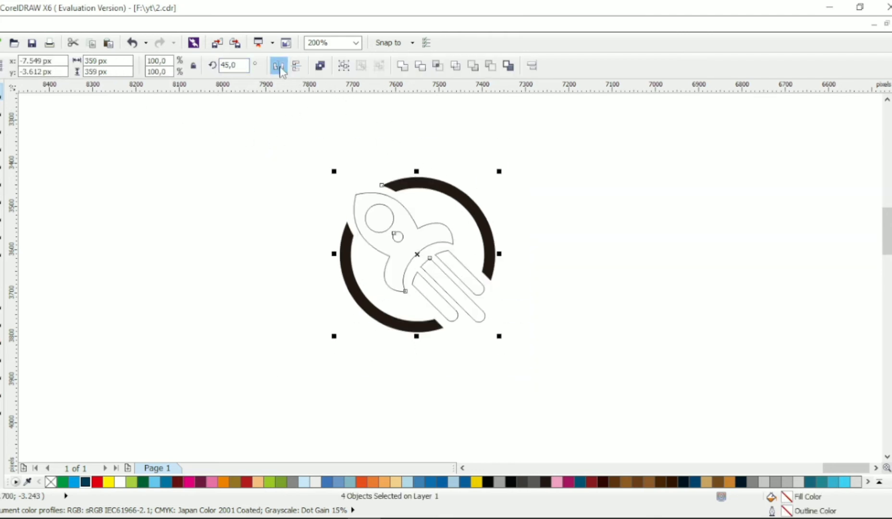
# - Mirror the whole logo horizontally and rotate it slightly counter-clockwise
pyautogui.click(278, 66)
pyautogui.click(462, 201)
pyautogui.moveTo(498, 175); pyautogui.dragTo(491, 159)
pyautogui.click(542, 212)
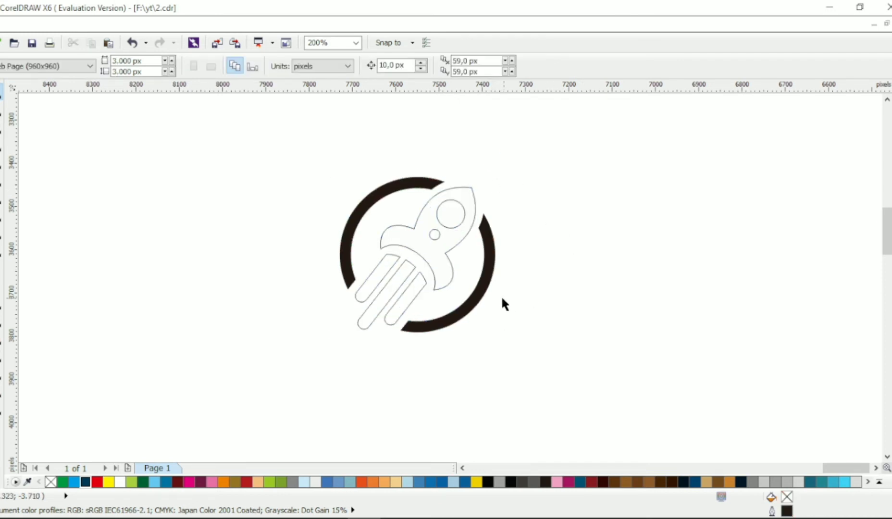
# - Weld the ring, rocket and exhaust bars into one black-filled curve without an outline
pyautogui.moveTo(531, 156); pyautogui.dragTo(286, 350)
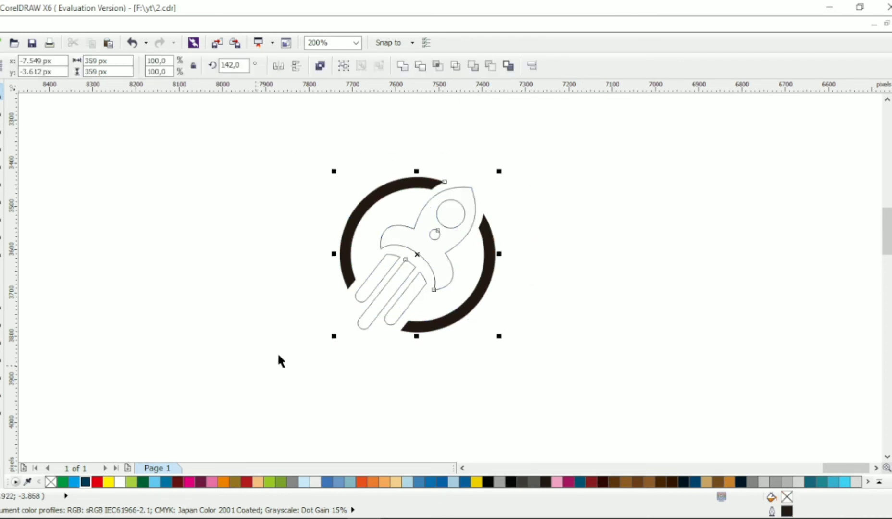
pyautogui.moveTo(520, 172); pyautogui.dragTo(329, 339)
pyautogui.click(402, 65)
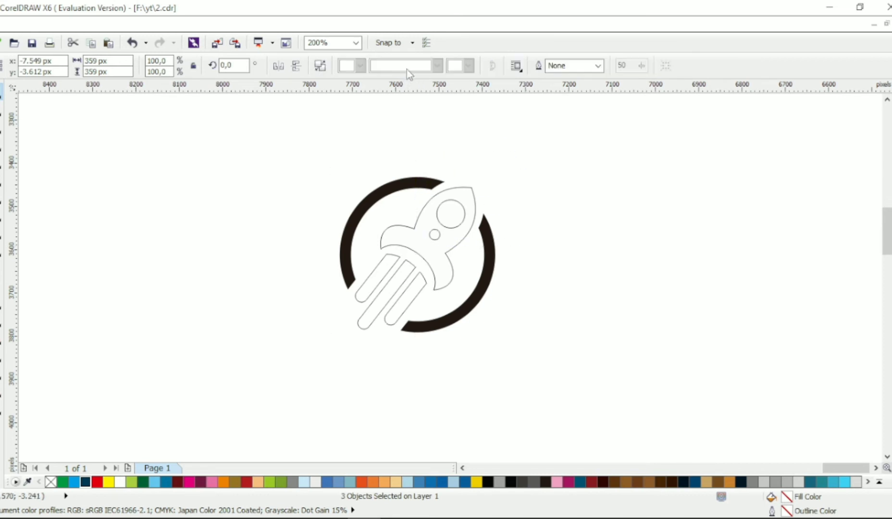
pyautogui.click(480, 234)
pyautogui.click(398, 291)
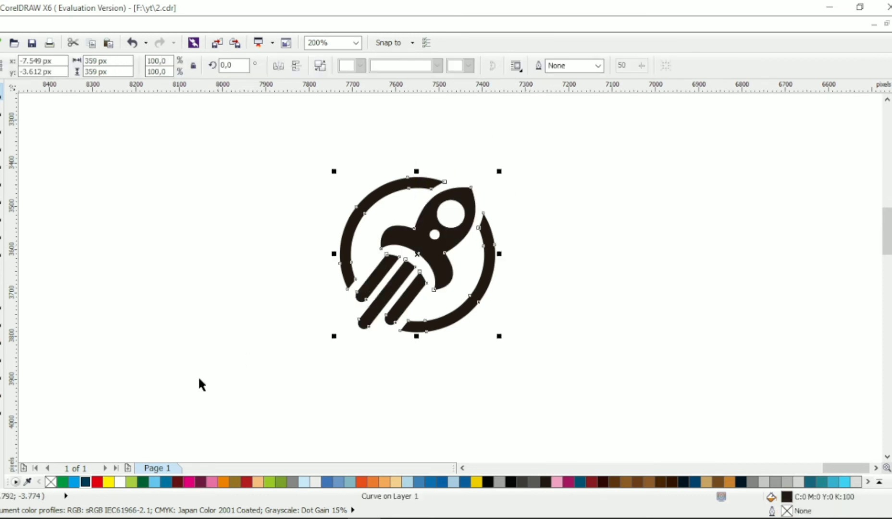
# - Fill the logo with a linear gradient from dark red C53 M100 Y100 K41 at the exhaust to bright red at the rocket's nose
pyautogui.click(177, 482)
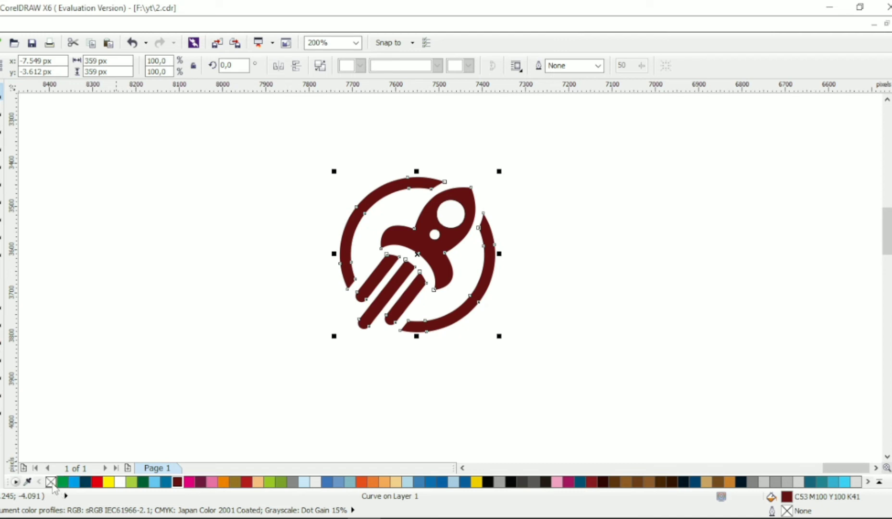
pyautogui.click(2, 410)
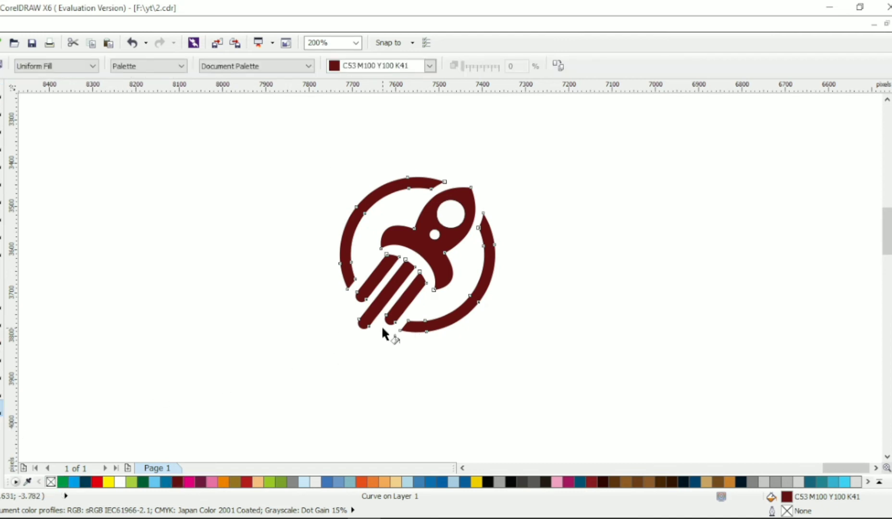
pyautogui.moveTo(368, 328); pyautogui.dragTo(469, 189)
pyautogui.click(97, 481)
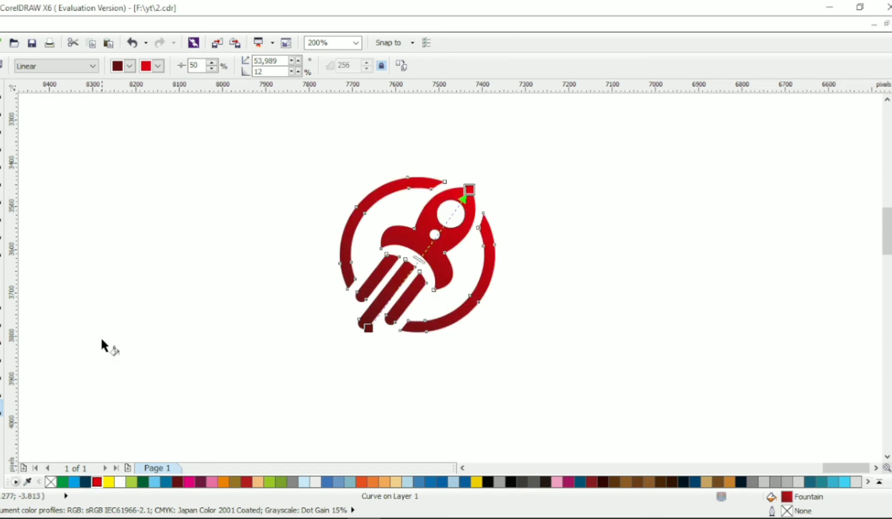
pyautogui.click(2, 90)
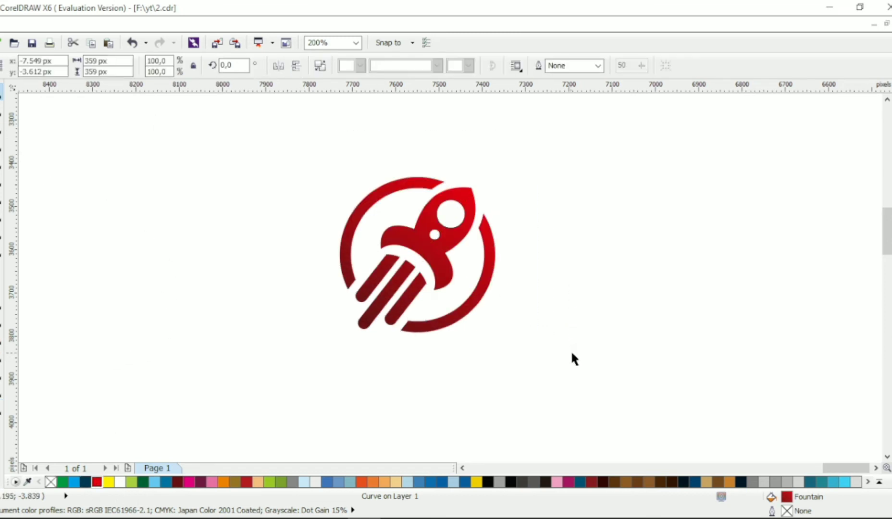
# - Move the whole logo slightly up and to the left on the canvas
pyautogui.hotkey('ctrl', 'a')
pyautogui.click(615, 253)
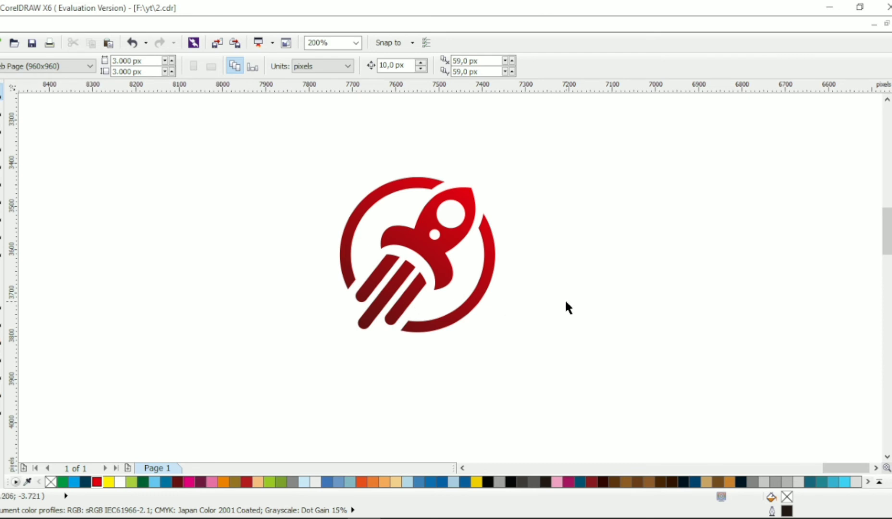
pyautogui.moveTo(571, 153); pyautogui.dragTo(255, 390)
pyautogui.moveTo(491, 220); pyautogui.dragTo(481, 205)
pyautogui.click(343, 65)
pyautogui.click(239, 179)
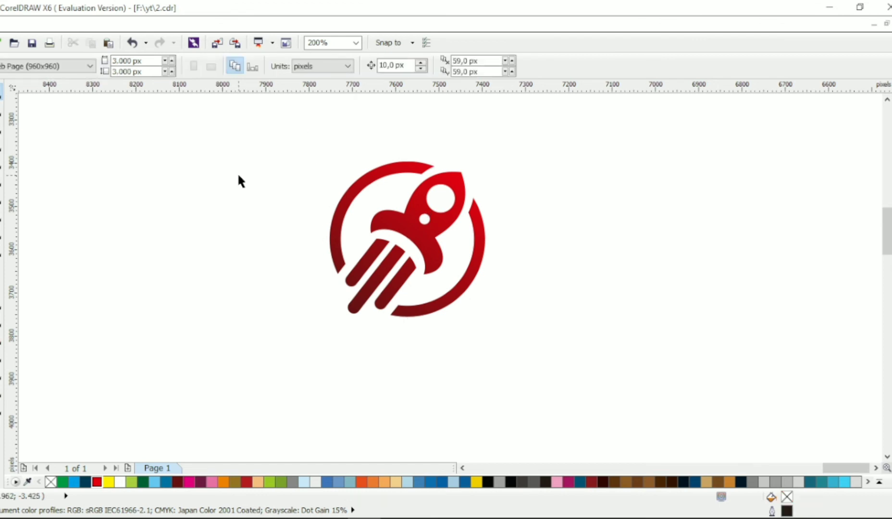
# - Add the artistic text REDROCKET below the logo and set its font to Calibri Light
pyautogui.click(2, 267)
pyautogui.click(287, 370)
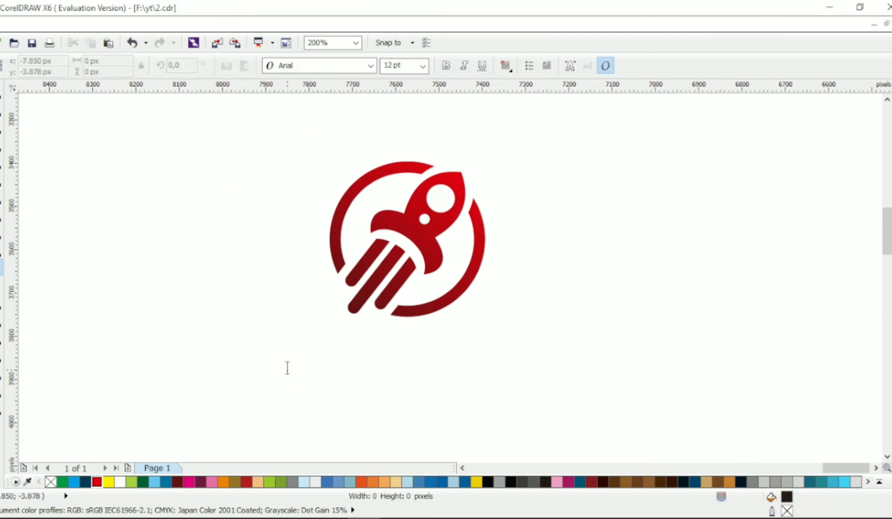
pyautogui.press('capslock')
pyautogui.write('RED')
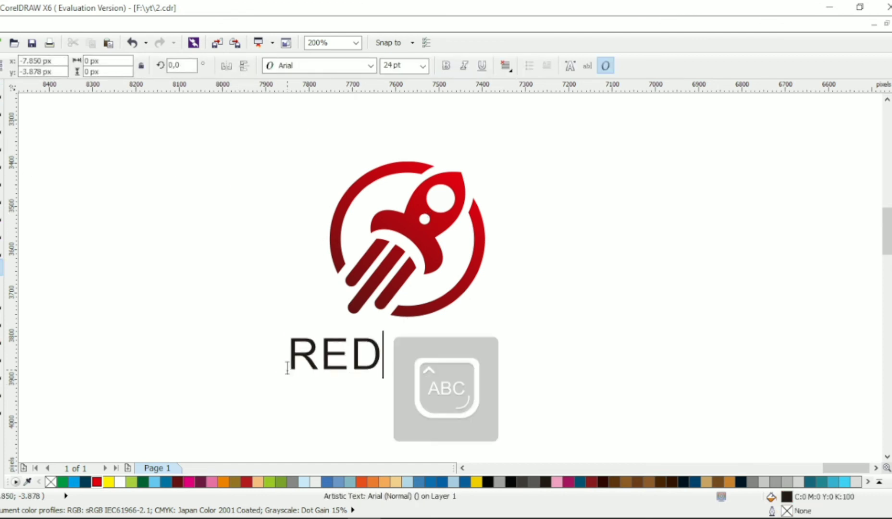
pyautogui.write('ROCKET')
pyautogui.hotkey('ctrl', 'space')
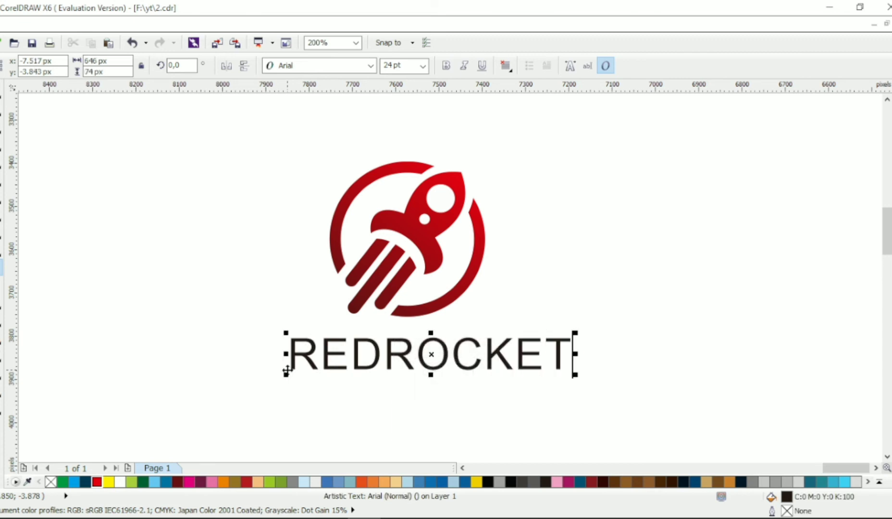
pyautogui.click(4, 99)
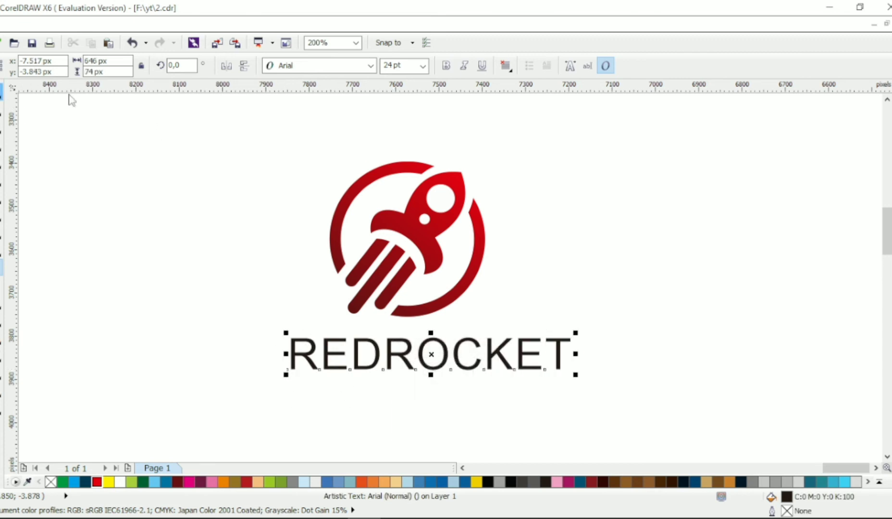
pyautogui.click(370, 66)
pyautogui.click(363, 96)
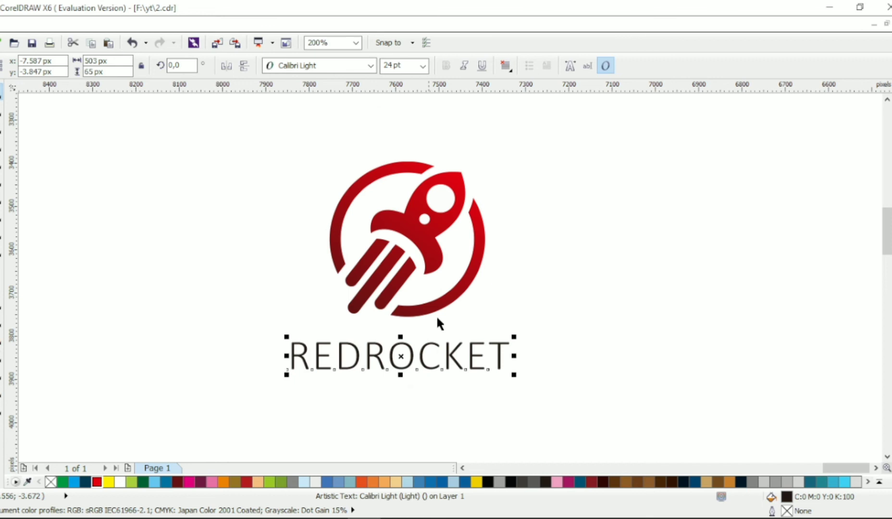
# - Set only the word ROCKET in the title to Calibri Bold
pyautogui.doubleClick(399, 356)
pyautogui.moveTo(364, 356); pyautogui.dragTo(510, 357)
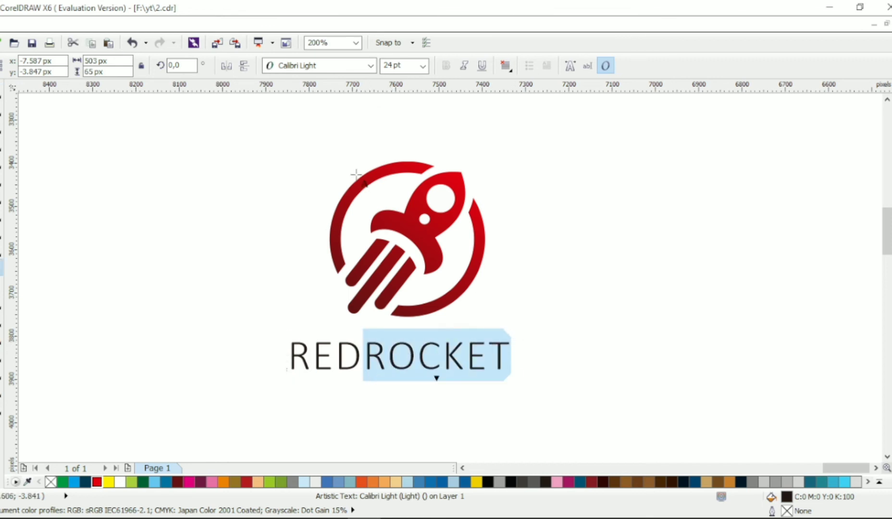
pyautogui.click(370, 66)
pyautogui.click(361, 95)
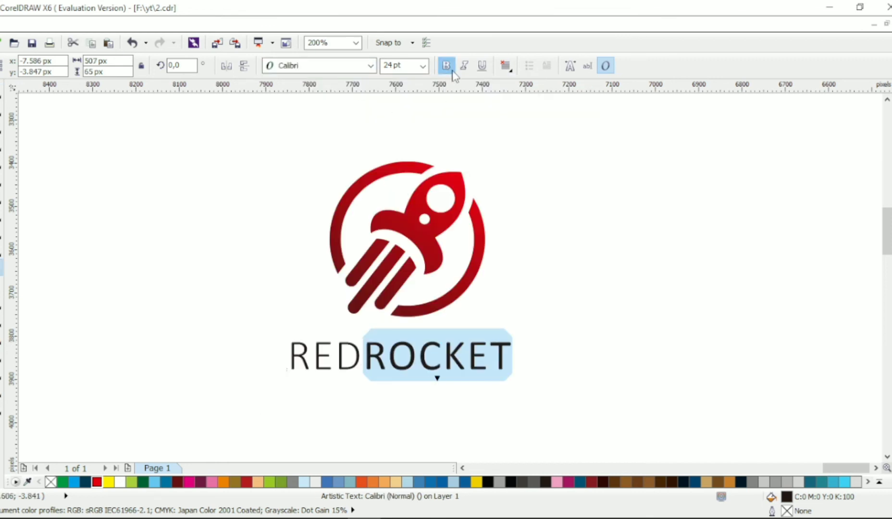
pyautogui.click(452, 69)
pyautogui.click(2, 93)
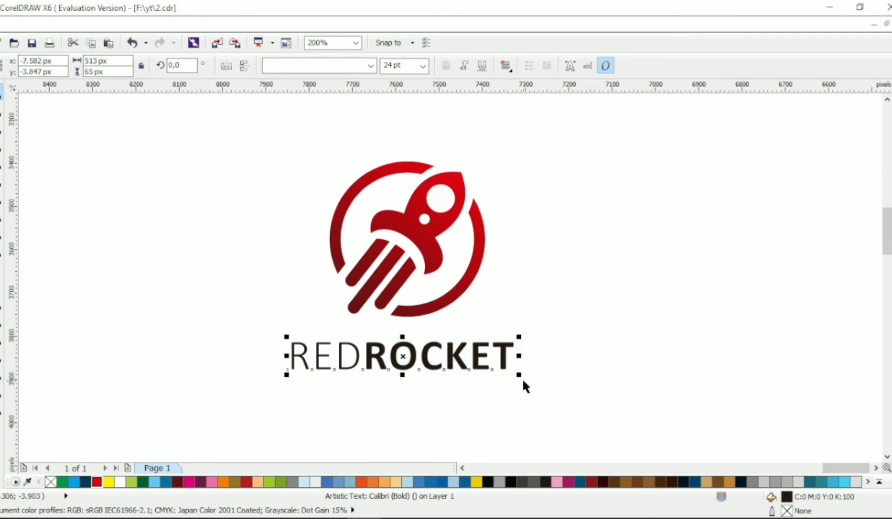
# - Scale the REDROCKET title down to about 22.45 pt and centre it horizontally with the logo
pyautogui.moveTo(518, 375); pyautogui.dragTo(493, 374)
pyautogui.moveTo(195, 133); pyautogui.dragTo(606, 395)
pyautogui.press('c')
pyautogui.click(611, 335)
# - Duplicate the REDROCKET title directly below and replace the copy's text with LOGO DESIGN
pyautogui.moveTo(500, 355); pyautogui.dragTo(500, 393)
pyautogui.rightClick(500, 393)
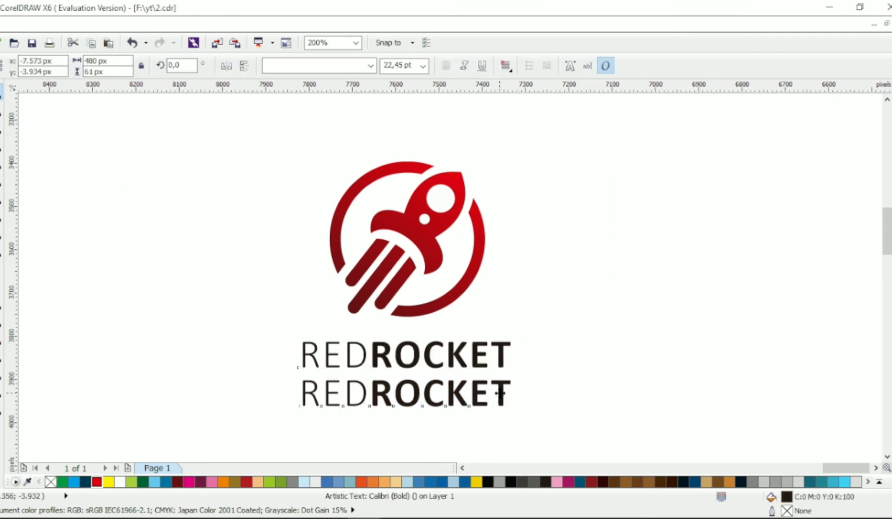
pyautogui.doubleClick(500, 393)
pyautogui.hotkey('ctrl', 'a')
pyautogui.write('LOG')
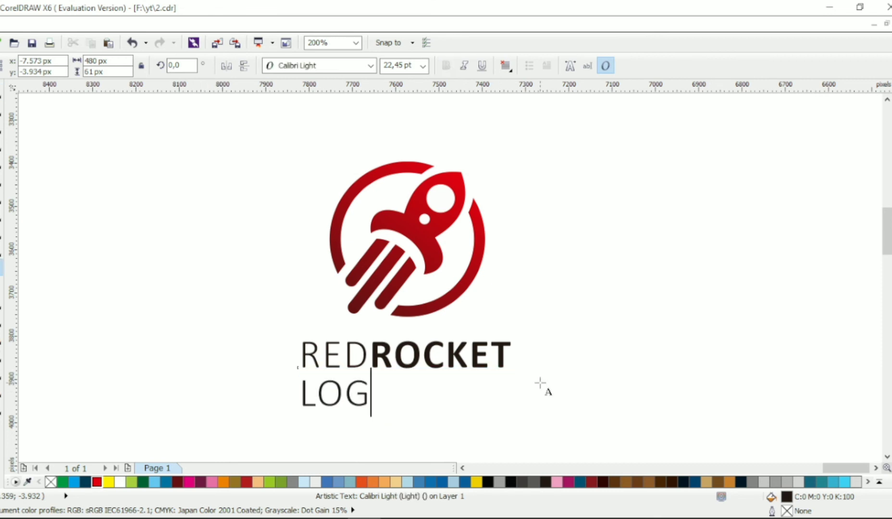
pyautogui.write('O DESIGN')
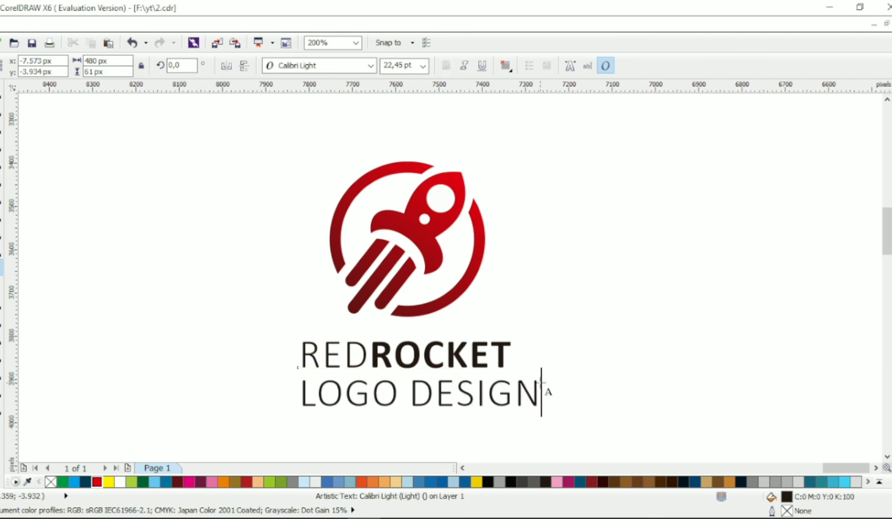
pyautogui.press('Escape')
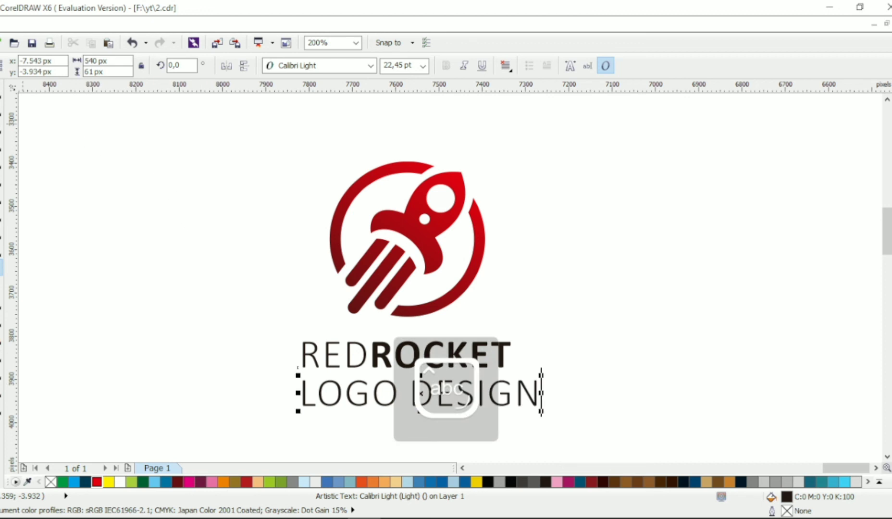
# - Change the LOGO DESIGN line to Calibri Bold
pyautogui.click(370, 65)
pyautogui.moveTo(352, 109)
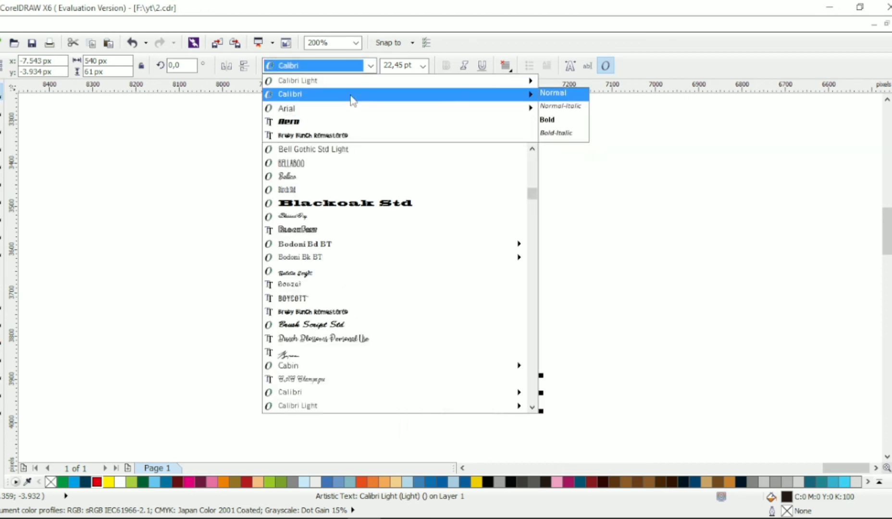
pyautogui.click(398, 94)
pyautogui.click(446, 65)
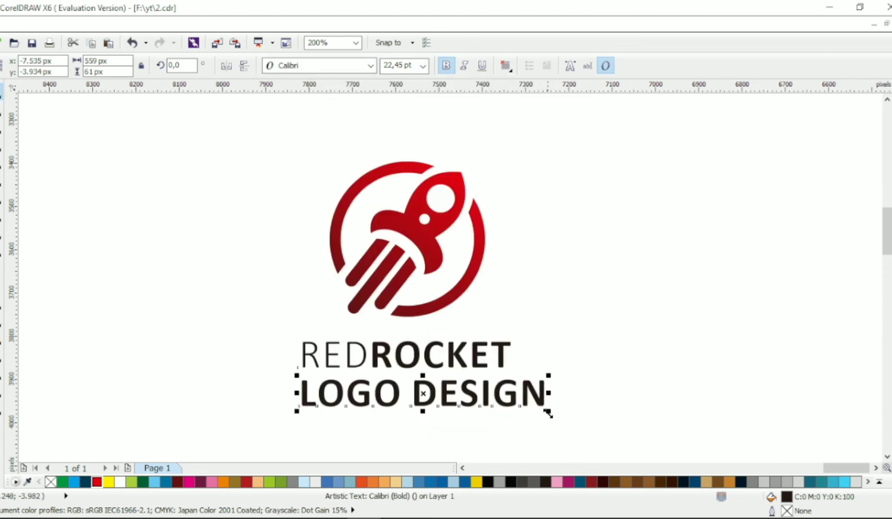
# - Shrink the LOGO DESIGN tagline to about 6.3 pt and widen its letter spacing to a line about 341 px long
pyautogui.moveTo(548, 413); pyautogui.dragTo(454, 390)
pyautogui.press('F10')
pyautogui.press('space')
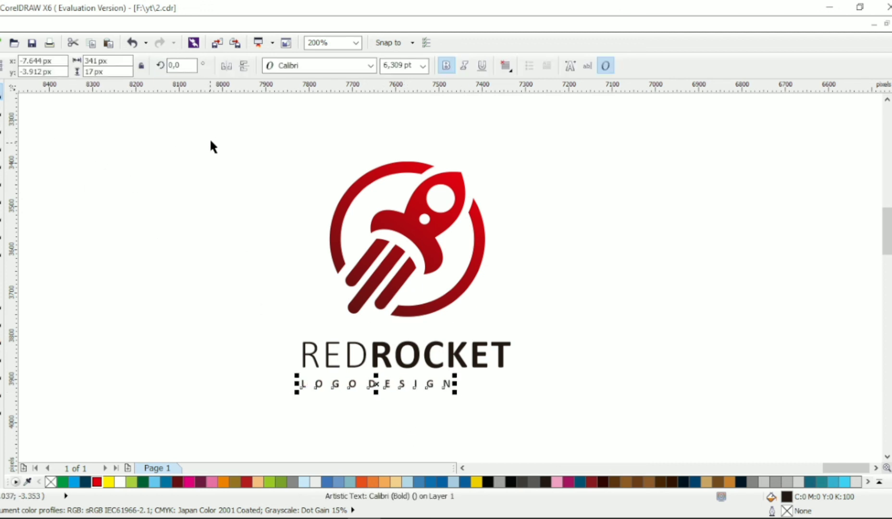
# - Centre the LOGO DESIGN tagline horizontally with the logo and move both text lines slightly down
pyautogui.moveTo(218, 136); pyautogui.dragTo(622, 398)
pyautogui.press('c')
pyautogui.click(577, 306)
pyautogui.moveTo(542, 328); pyautogui.dragTo(264, 413)
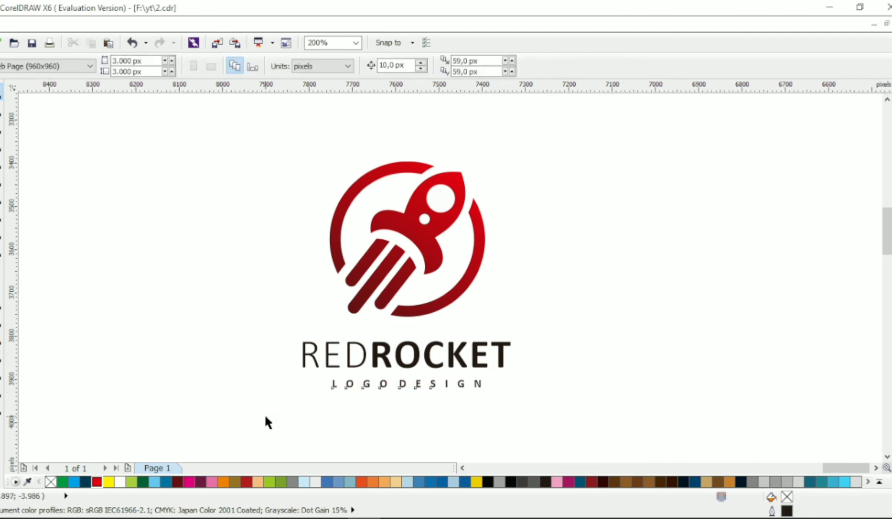
pyautogui.moveTo(394, 363); pyautogui.dragTo(394, 380)
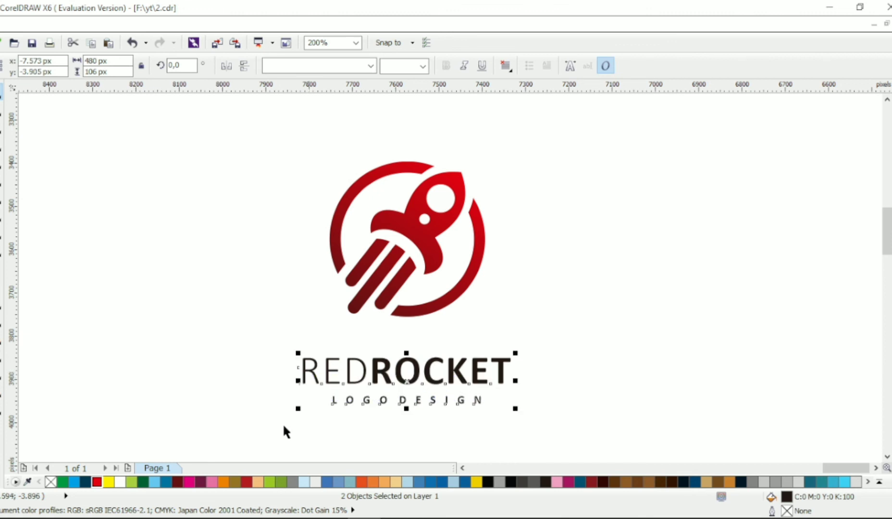
# - Fill the REDROCKET title with the gradient's dark red and the LOGO DESIGN tagline with a lighter red
pyautogui.click(178, 482)
pyautogui.click(224, 369)
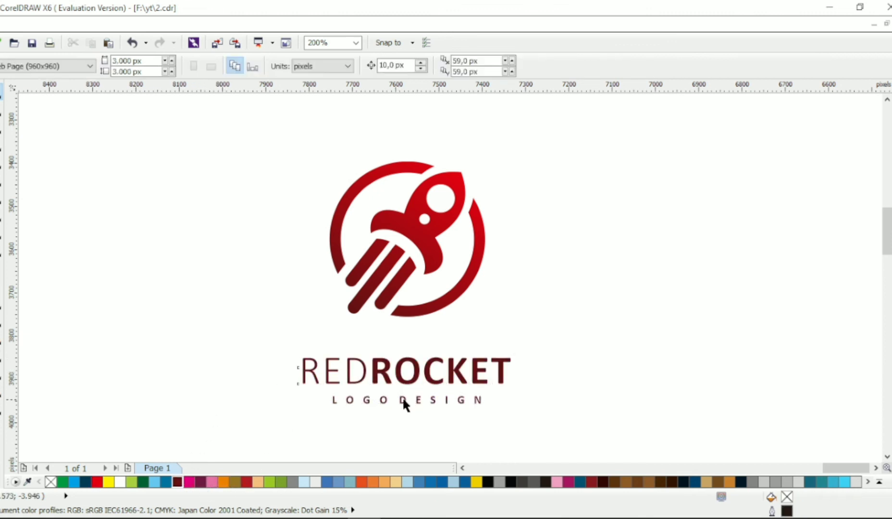
pyautogui.click(403, 401)
pyautogui.click(246, 481)
pyautogui.click(460, 303)
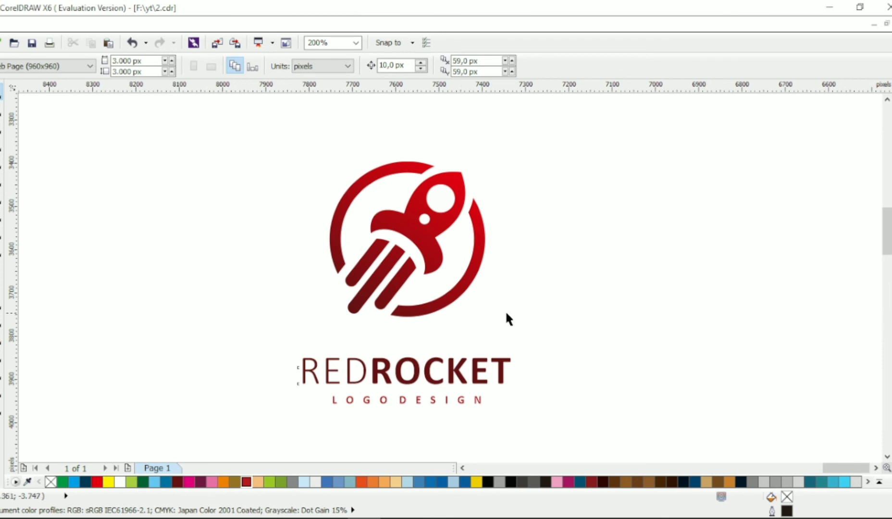